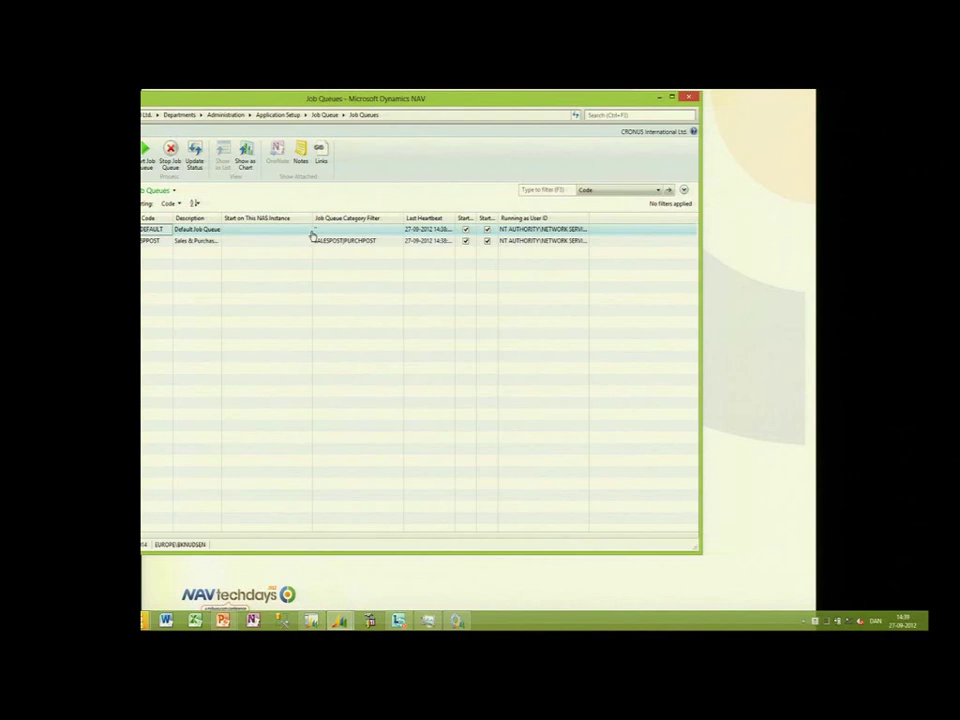
Step: Set the Job Queue Category Code to SALESPOST in the background posting settings of Sales & Receivables Setup
click(647, 115)
text(sales & rec)
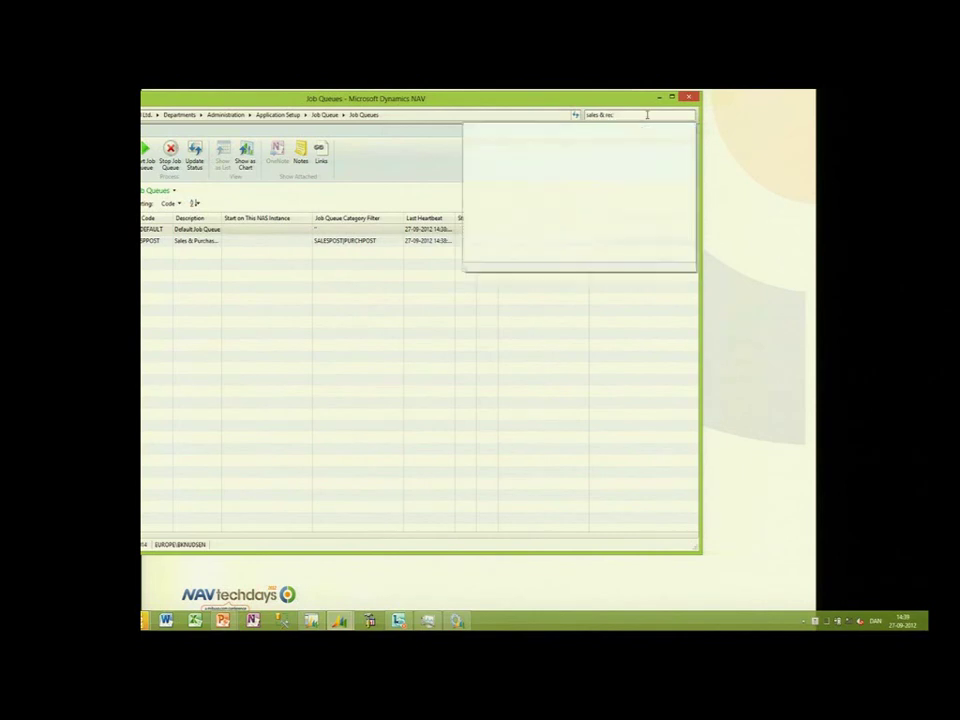
click(516, 129)
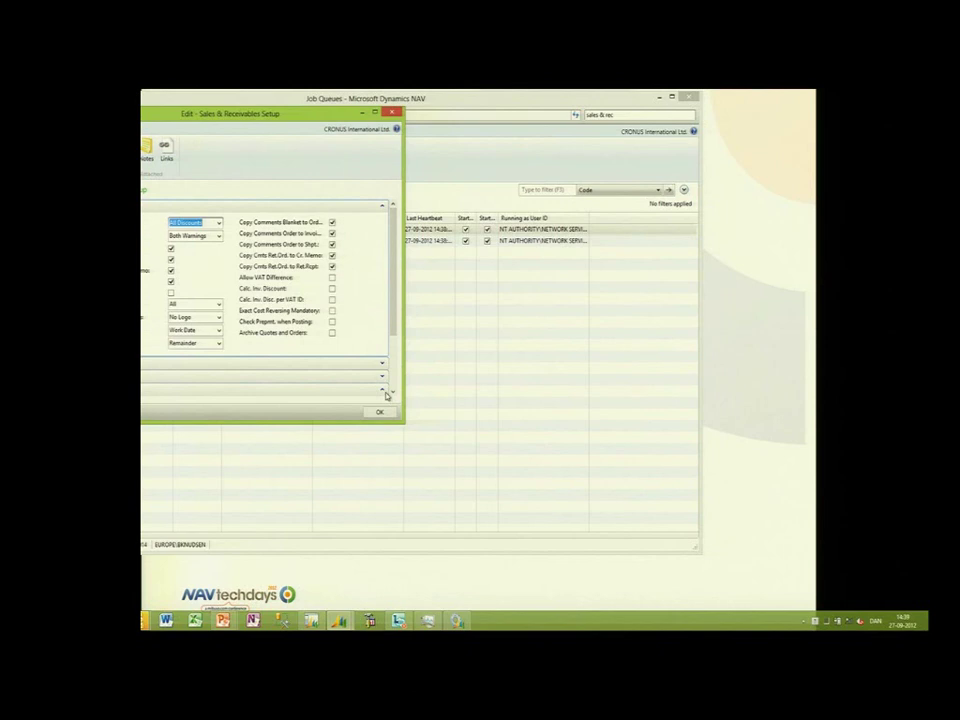
scroll(396, 382, down, 3)
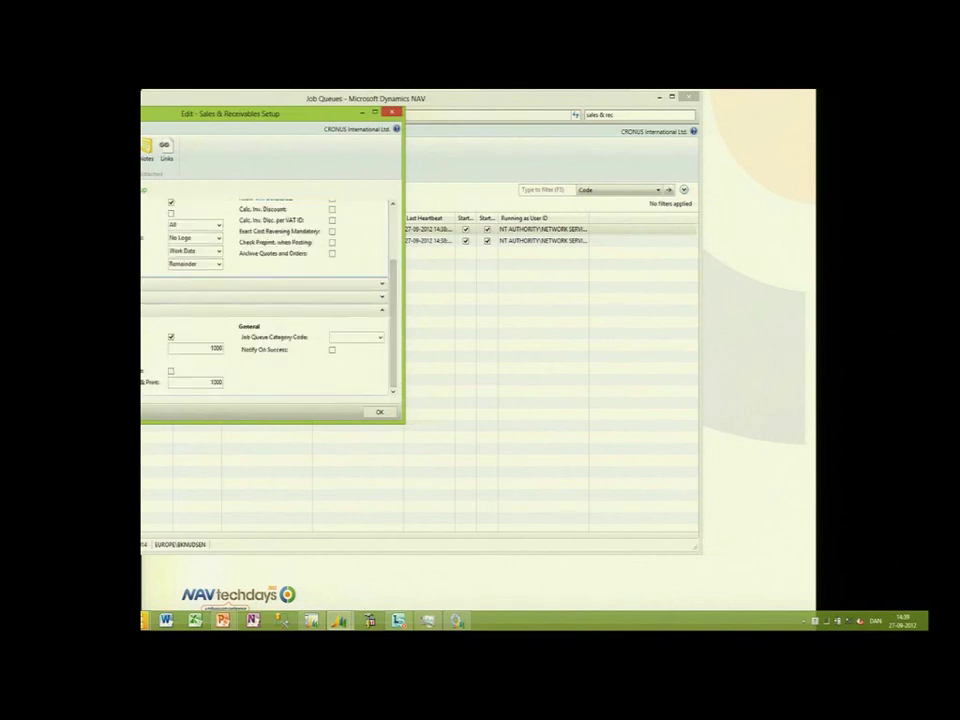
click(380, 337)
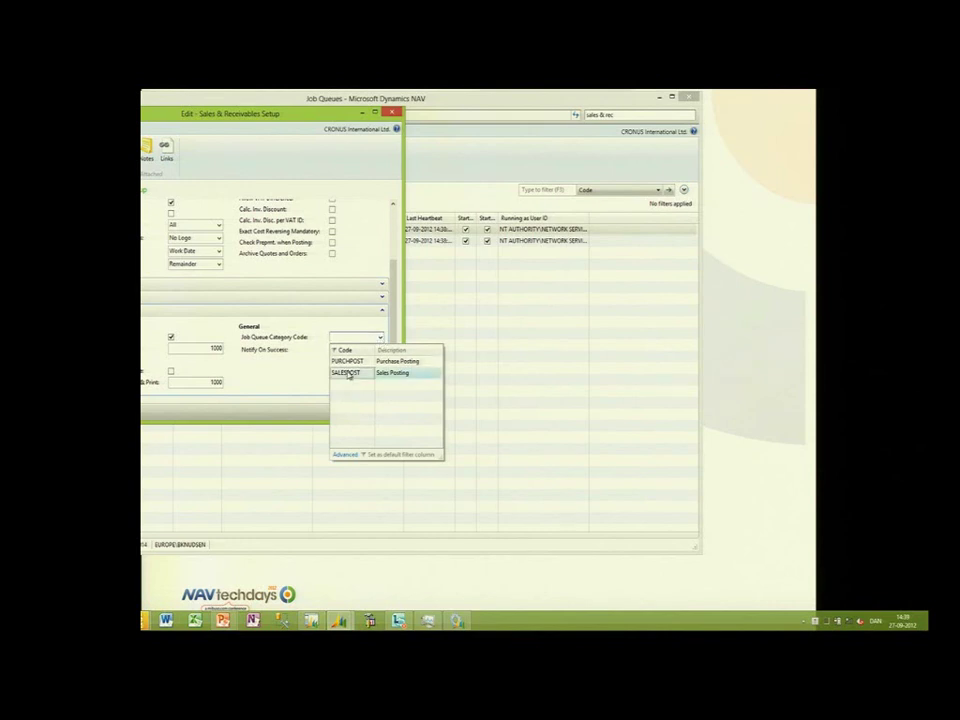
click(348, 373)
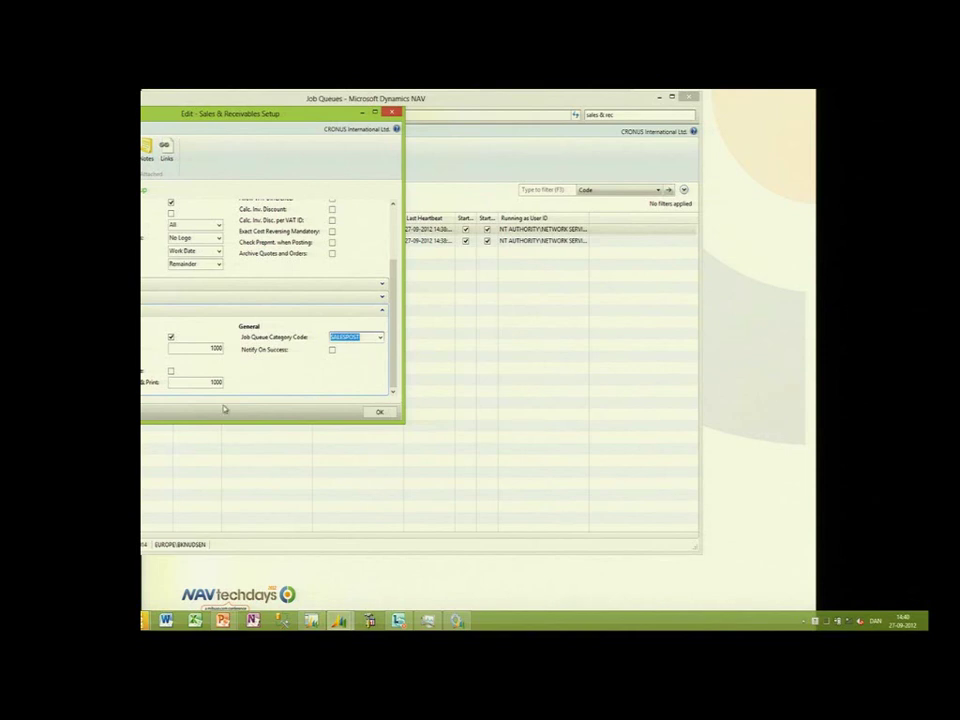
click(379, 412)
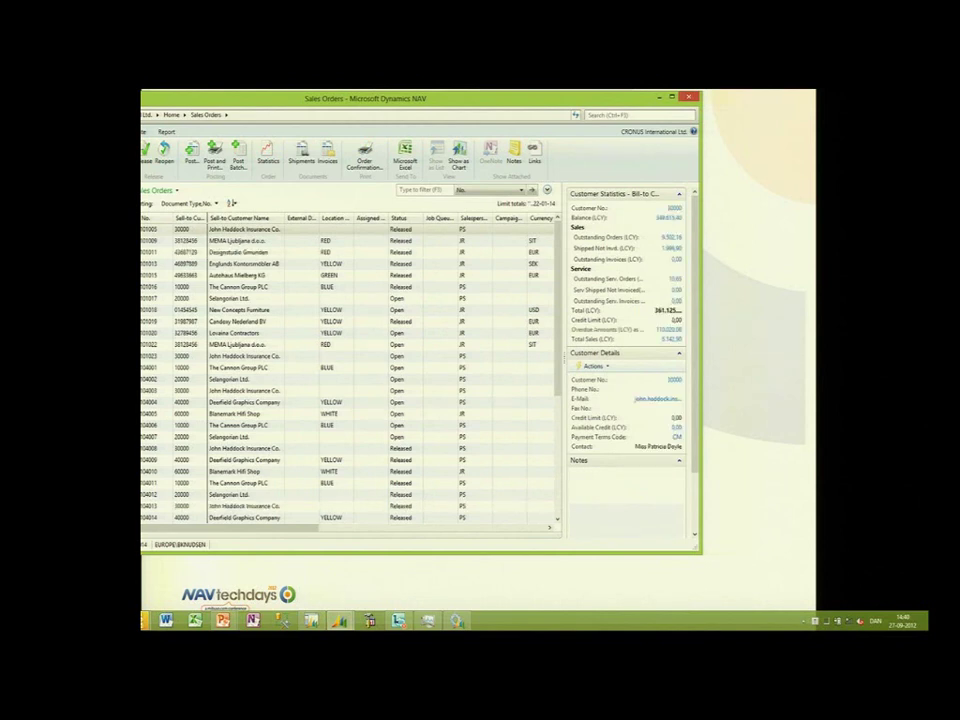
Step: Create a new sales order with The Cannon Group PLC as the sell-to customer
key(ctrl+n)
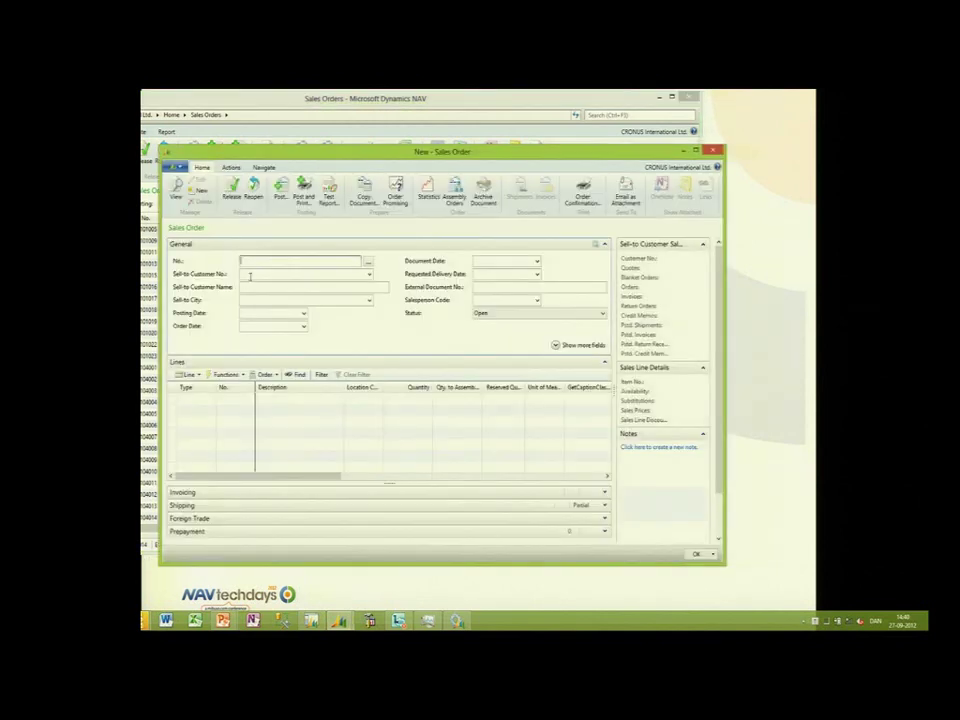
click(250, 275)
text(100)
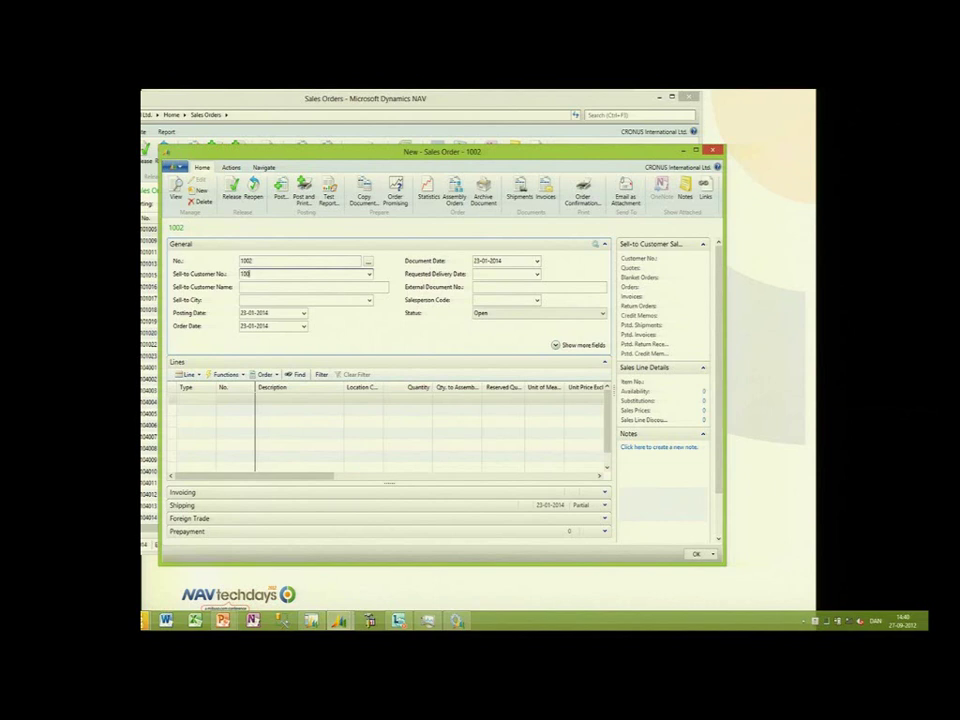
text(00)
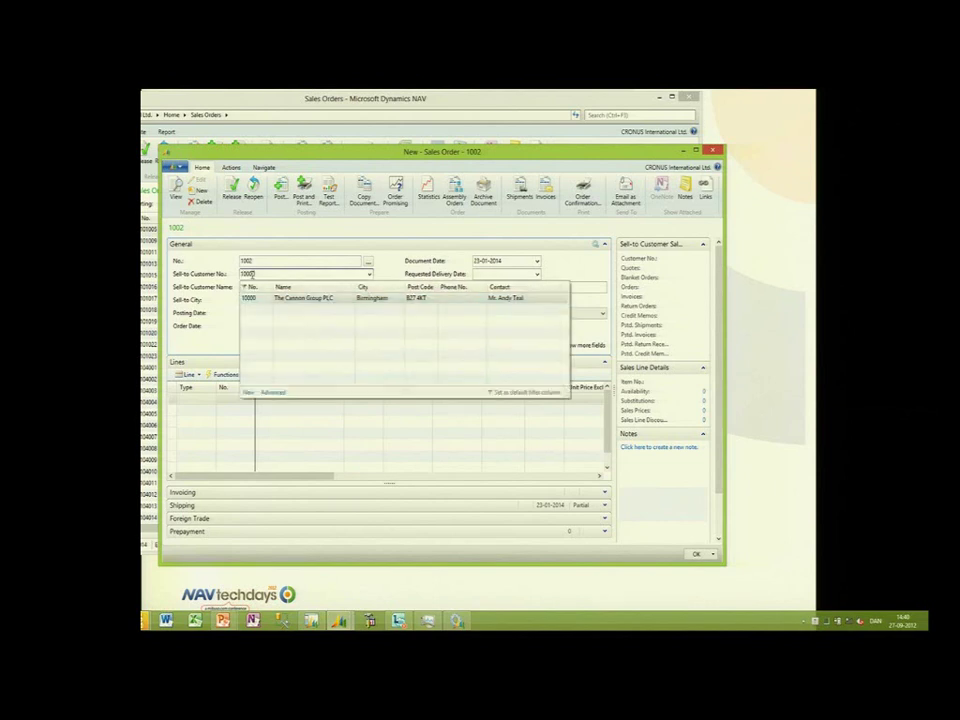
key(Tab)
Step: Add an order line of type Item for item 70000 with a quantity of 1
click(197, 400)
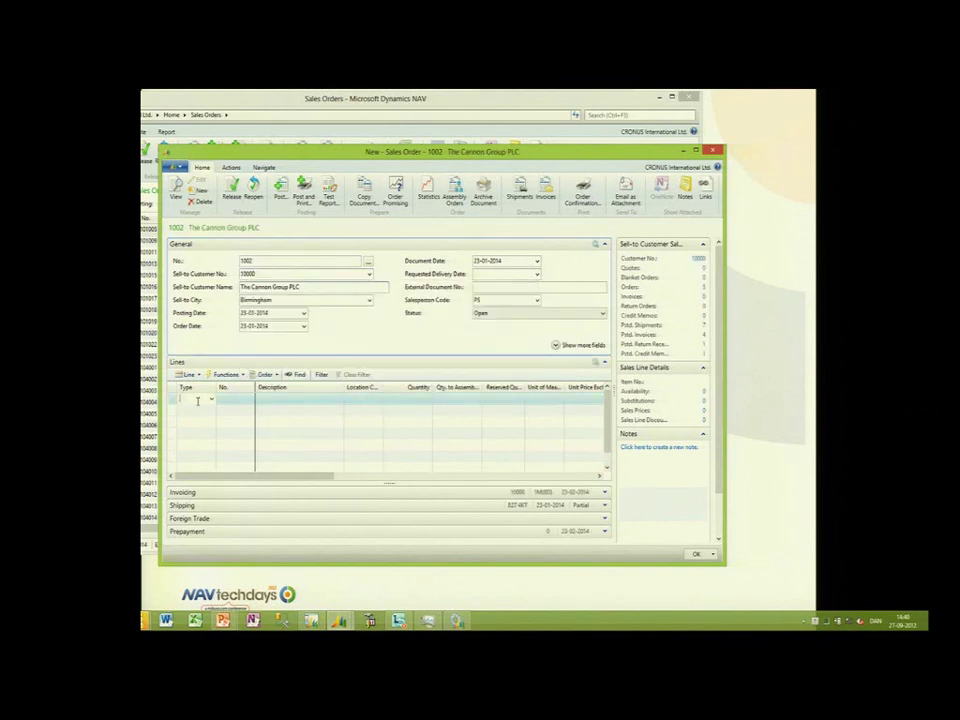
text(i)
key(Tab)
text(70000)
key(Tab)
key(Tab)
key(Tab)
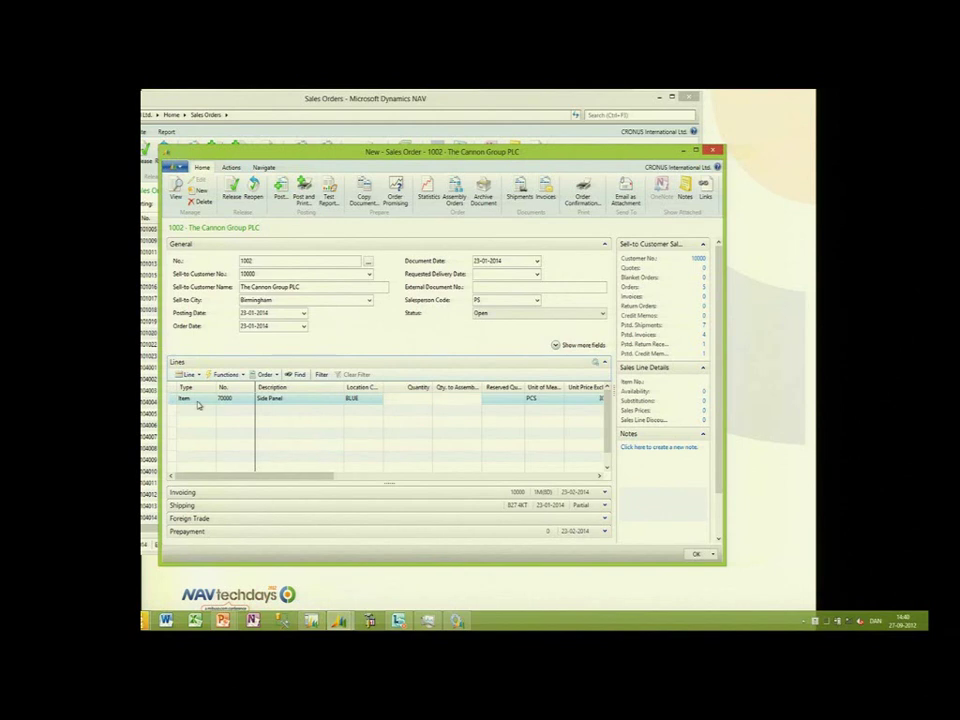
text(1)
key(Tab)
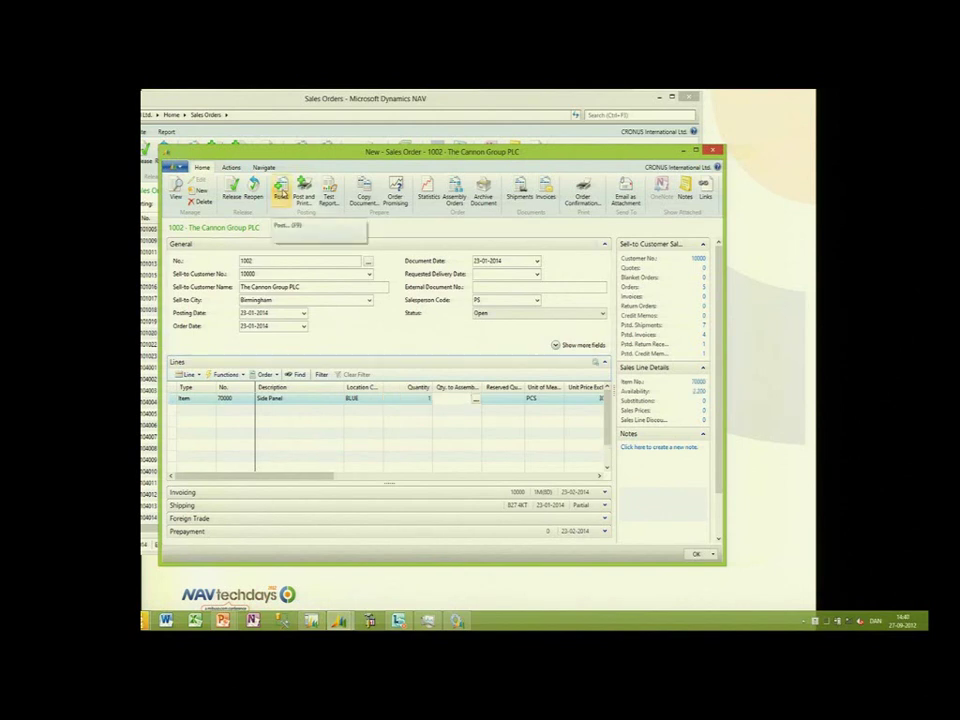
Step: Post the sales order with the Ship and Invoice option
click(281, 193)
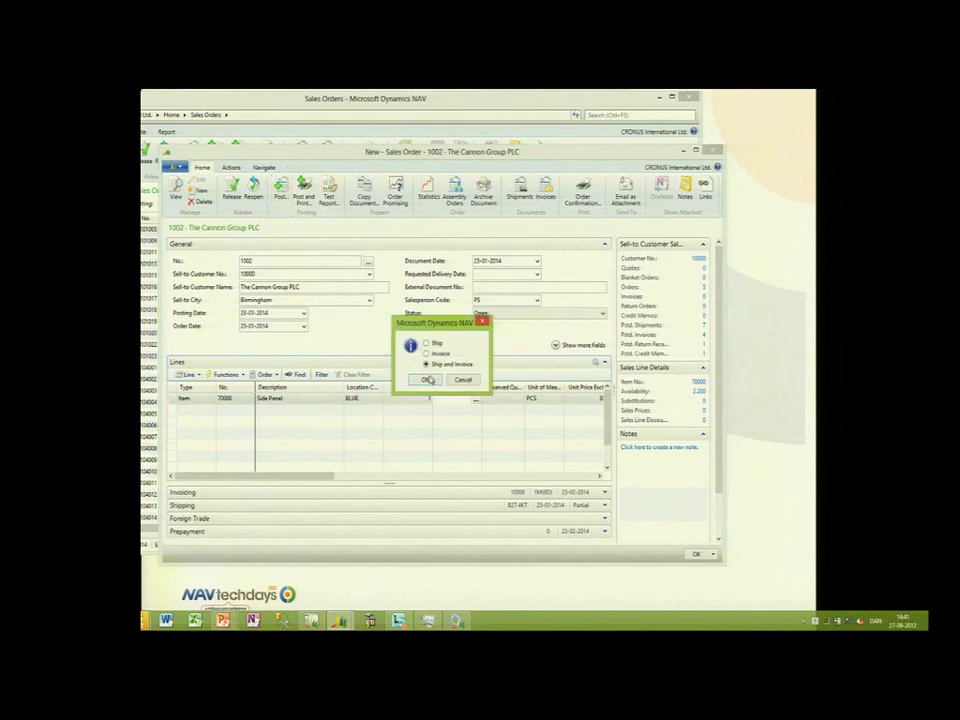
click(427, 381)
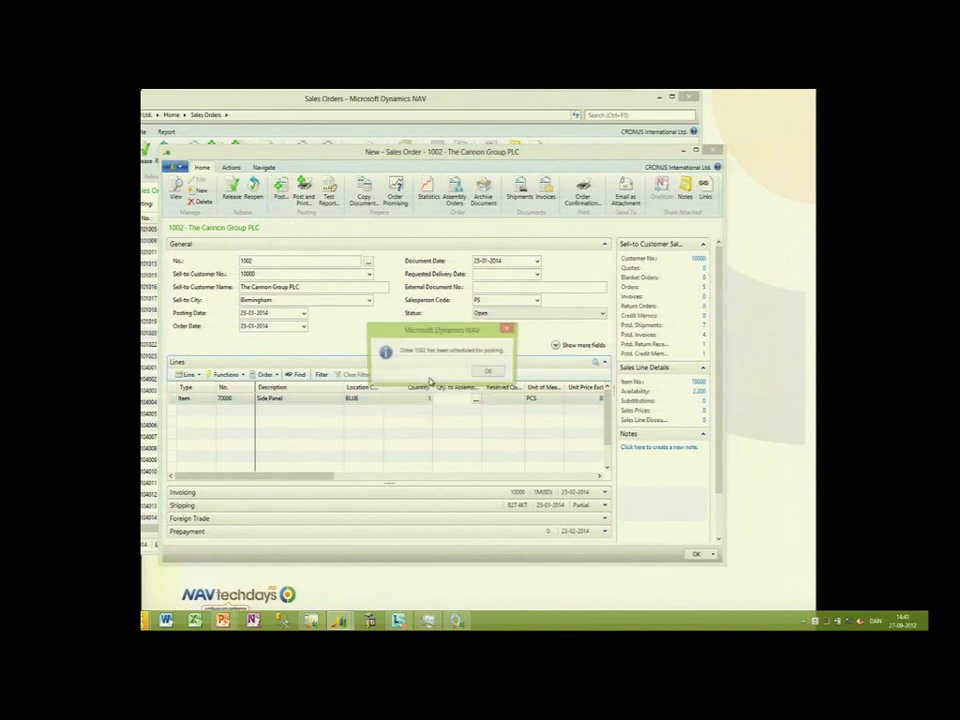
click(490, 372)
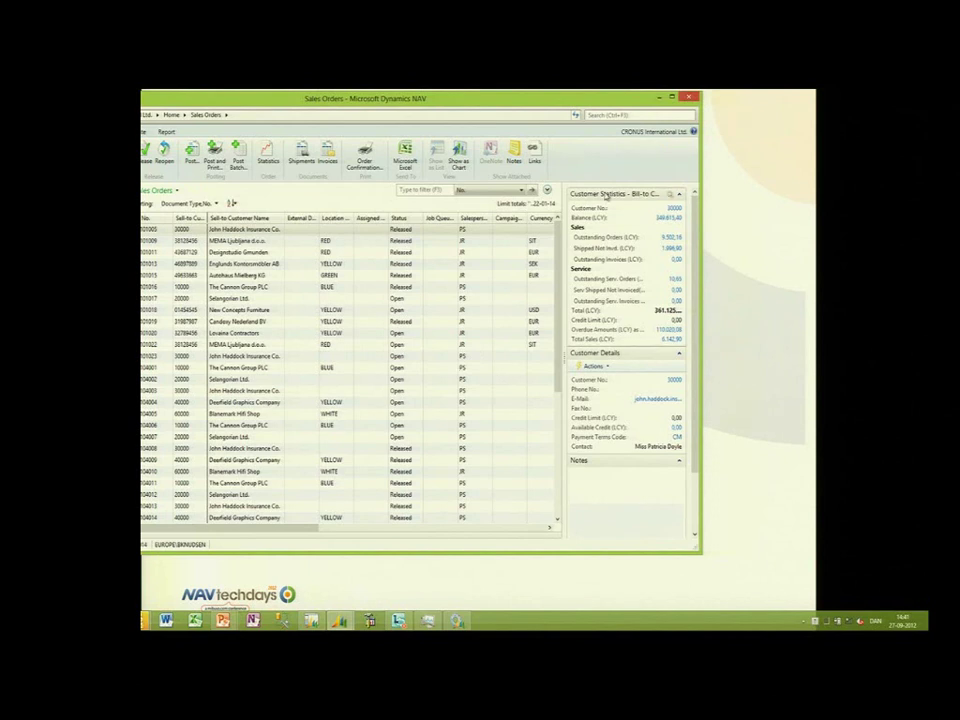
Step: Review the Job Queue Entries list and the Job Queue Log Entries list for the scheduled posting
click(638, 115)
text(job queue)
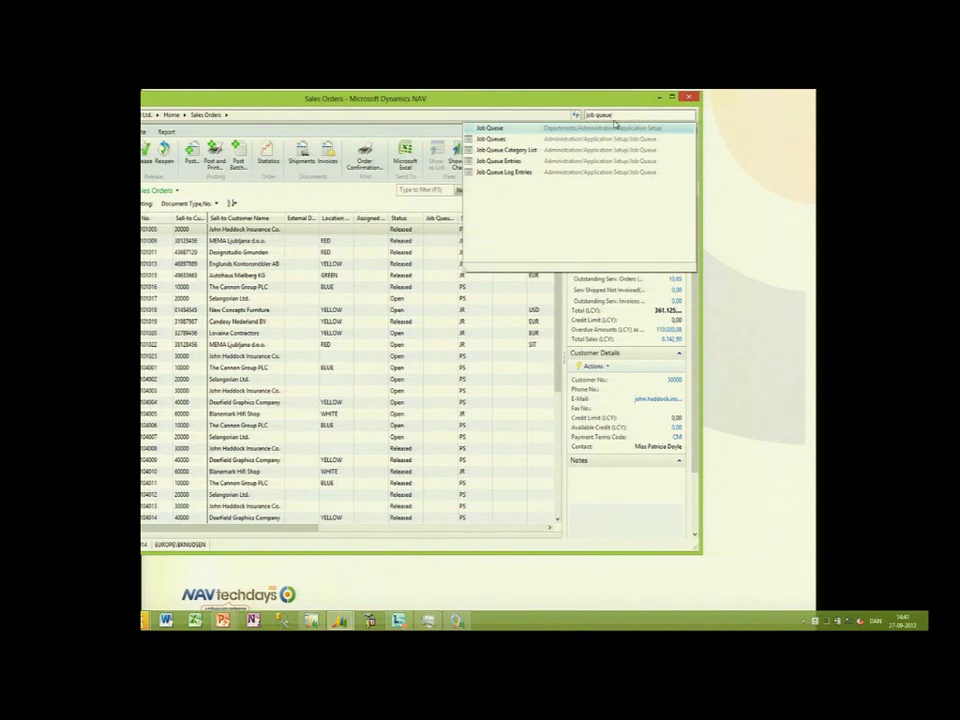
click(510, 162)
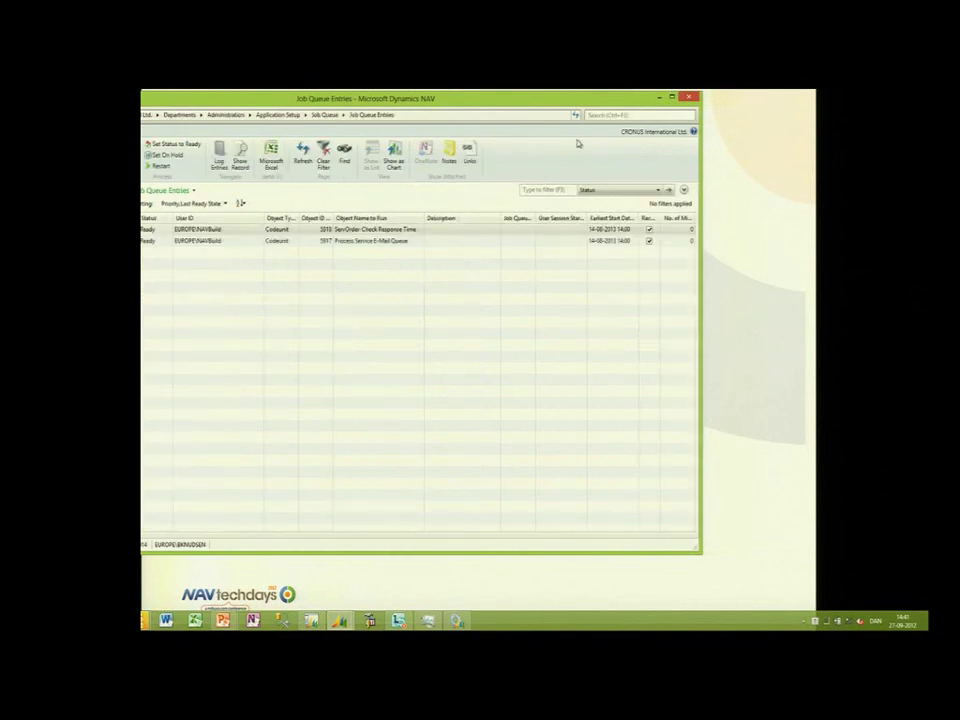
click(343, 116)
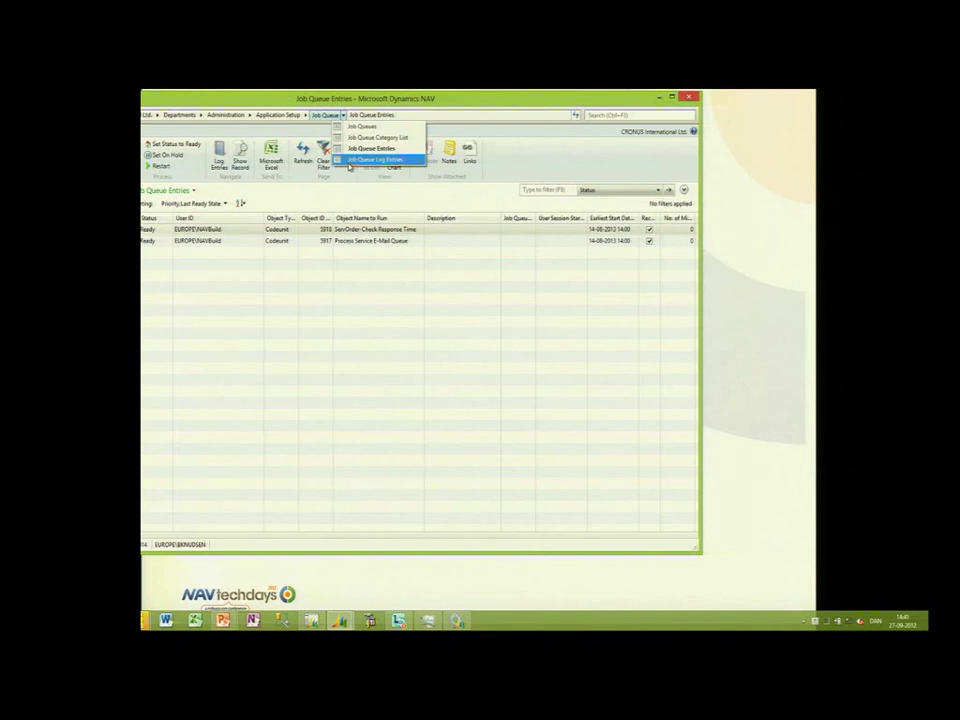
click(362, 160)
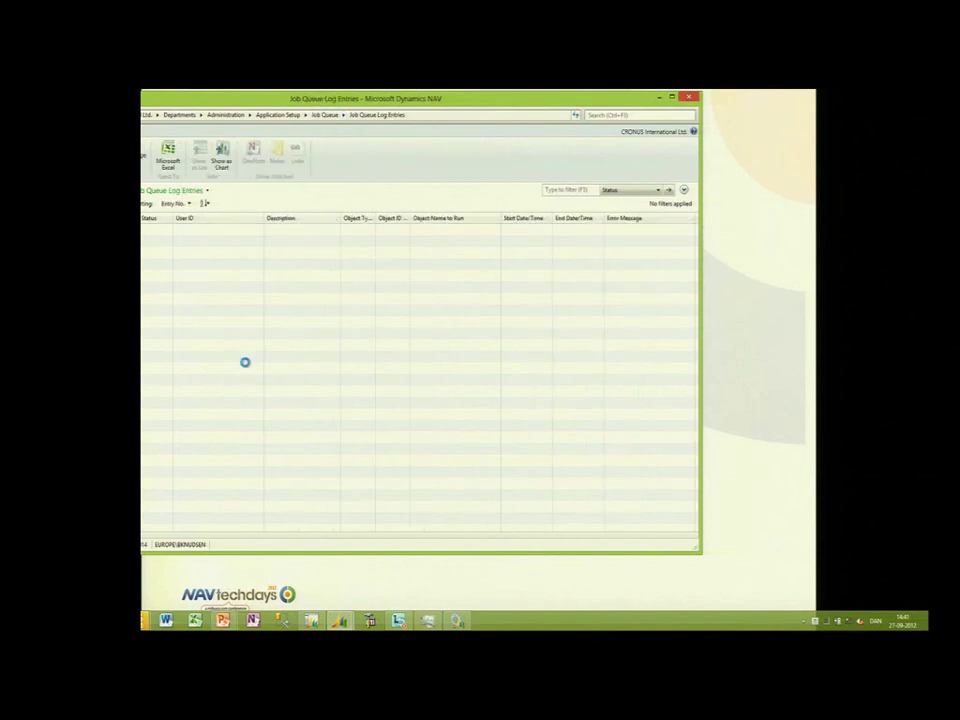
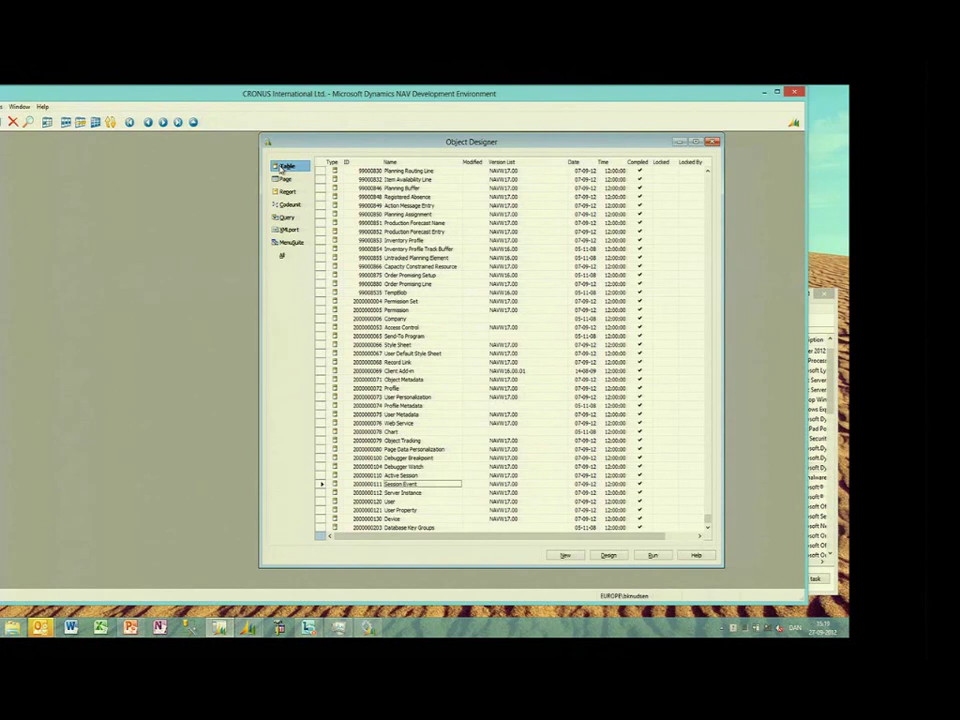
Step: Run the Session Event table and examine the client types and comments logged for background sessions
key(alt+r)
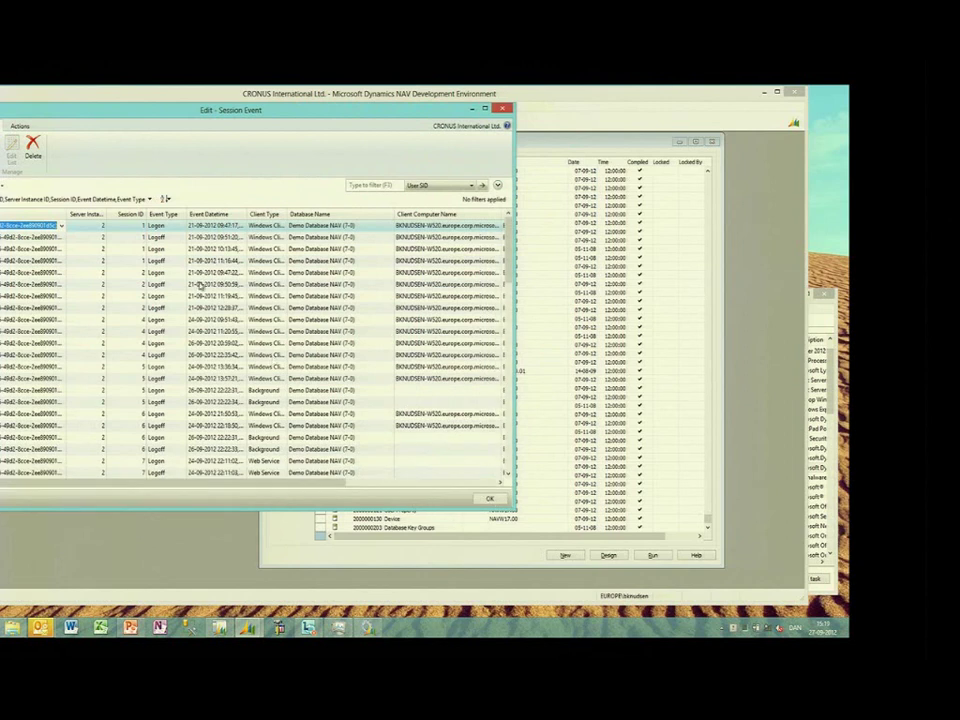
drag(203, 484, 311, 484)
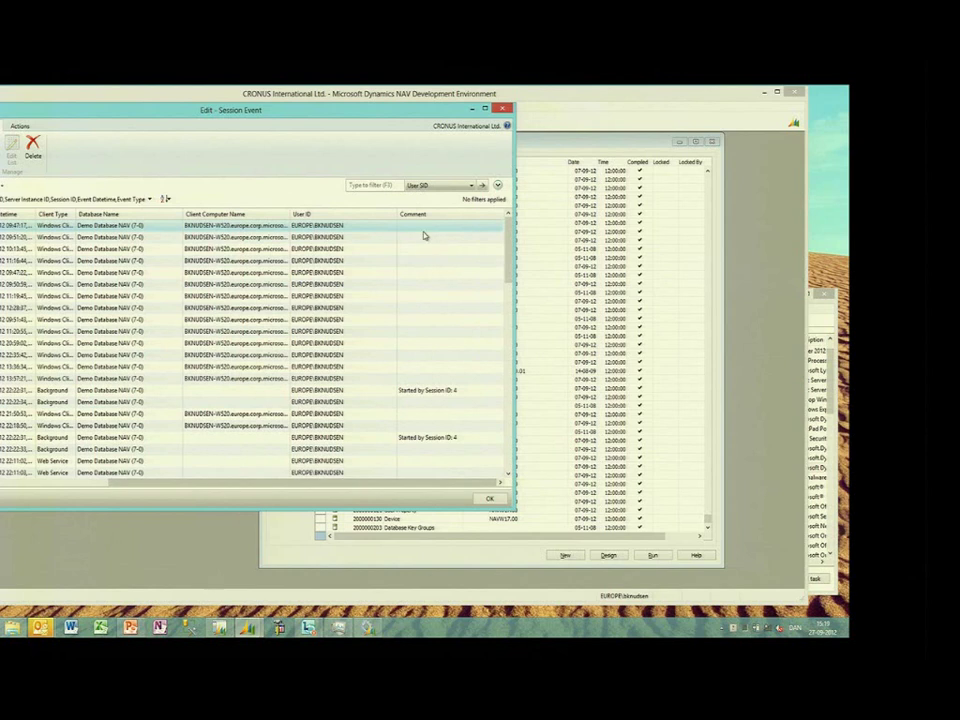
click(432, 391)
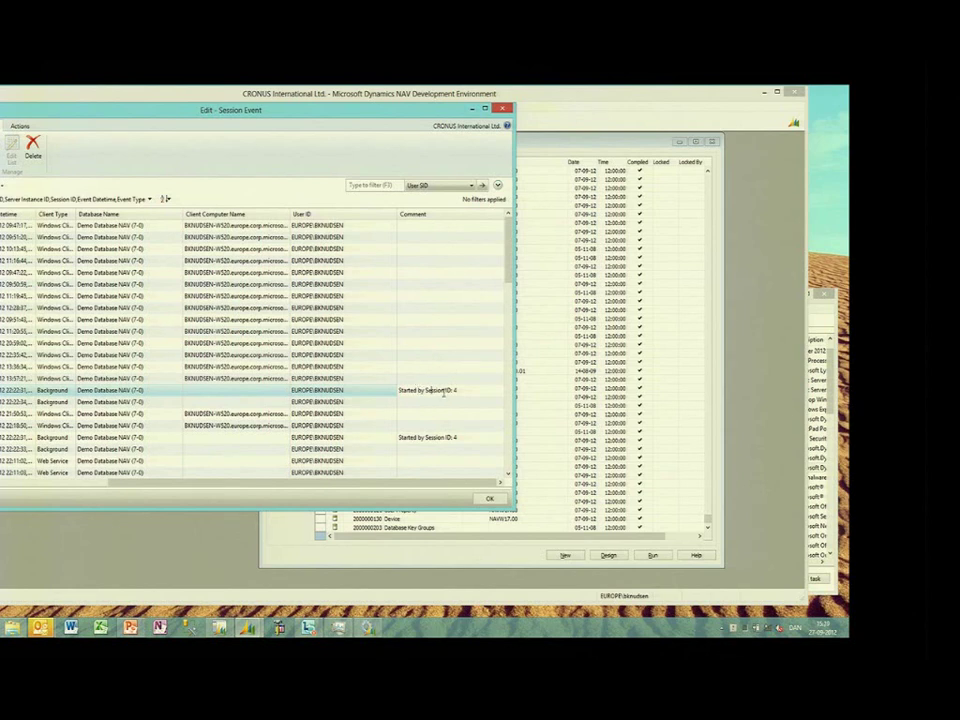
scroll(438, 424, down, 4)
scroll(438, 424, down, 10)
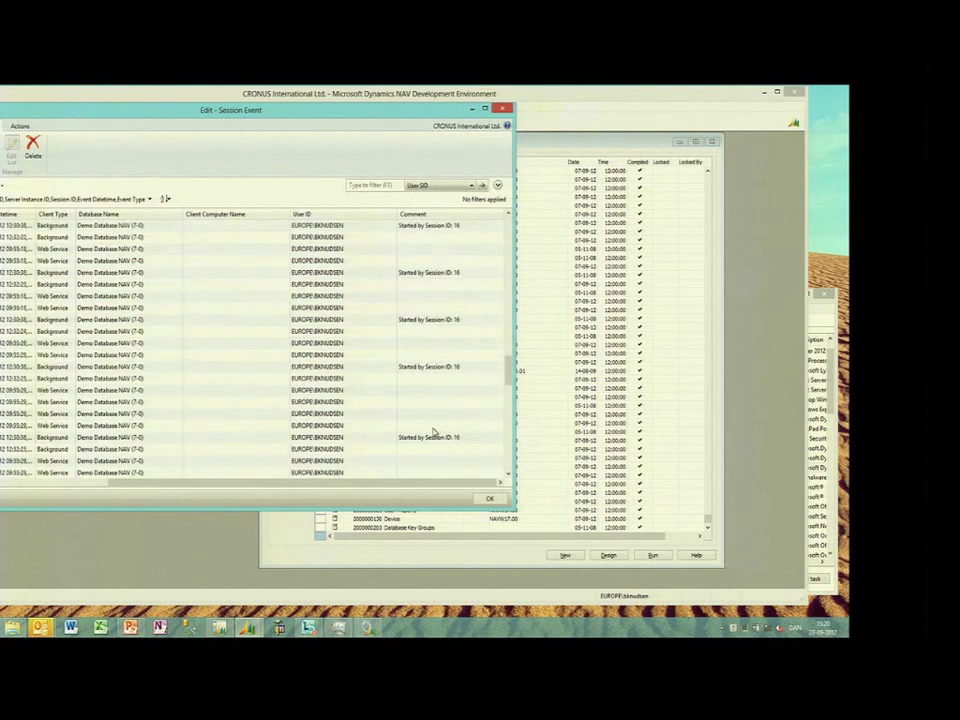
scroll(433, 432, down, 2)
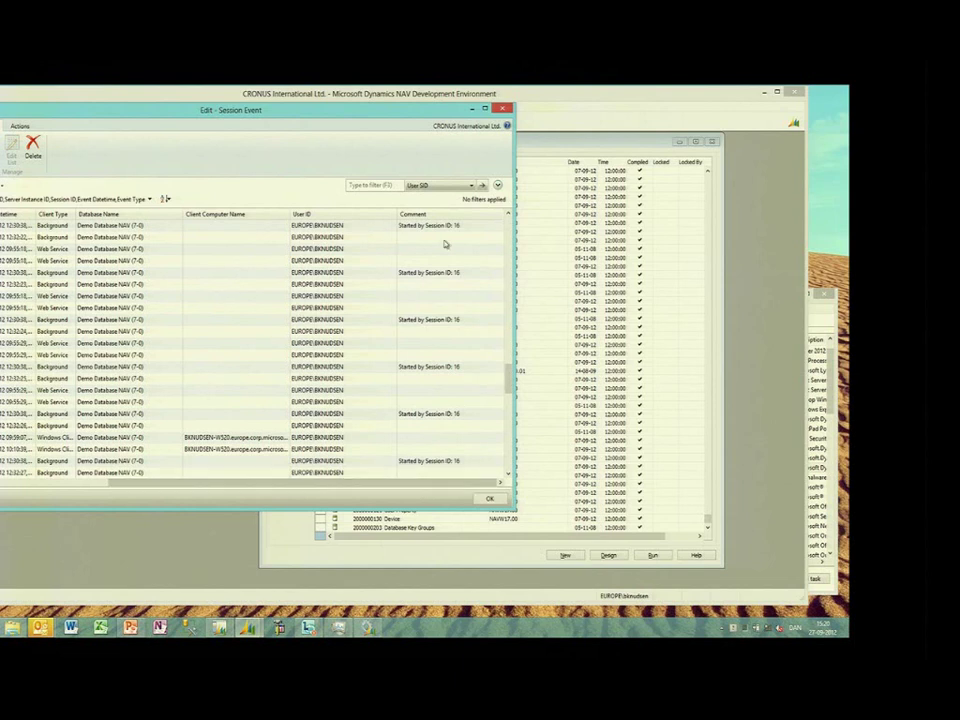
scroll(410, 252, down, 5)
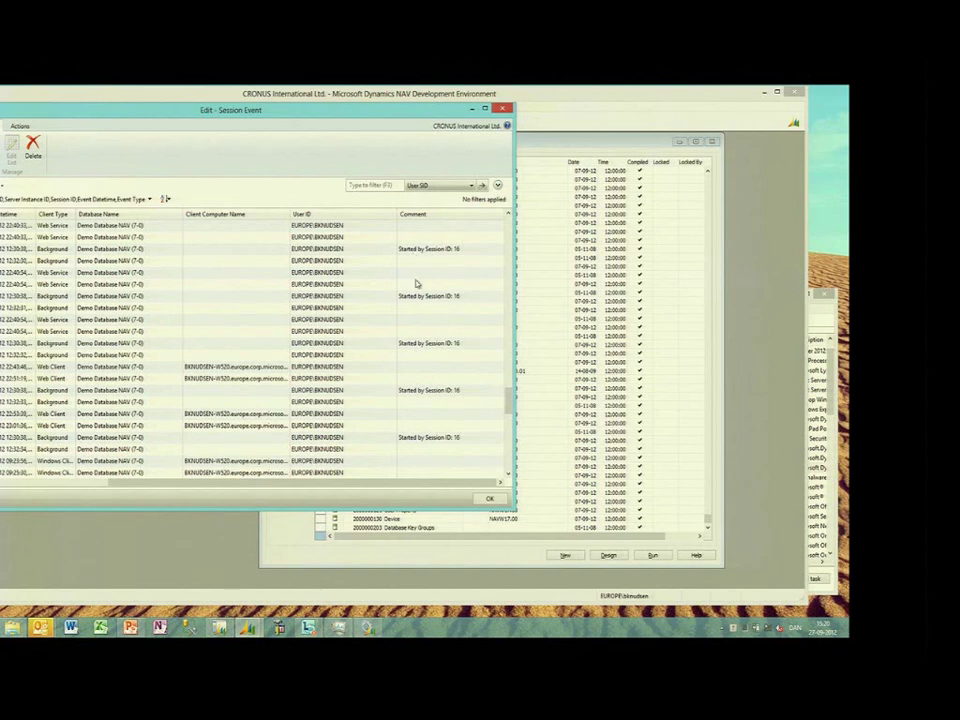
Step: Switch to the main Dynamics NAV client window and return to the Sales Order Processor Role Center
mouse_move(250, 628)
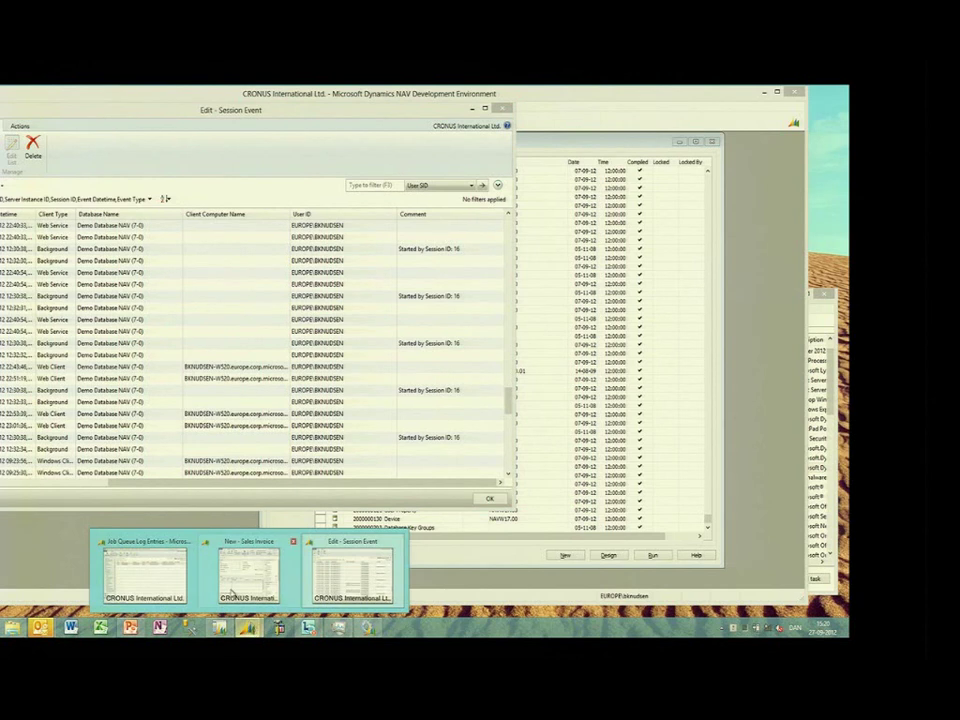
click(150, 568)
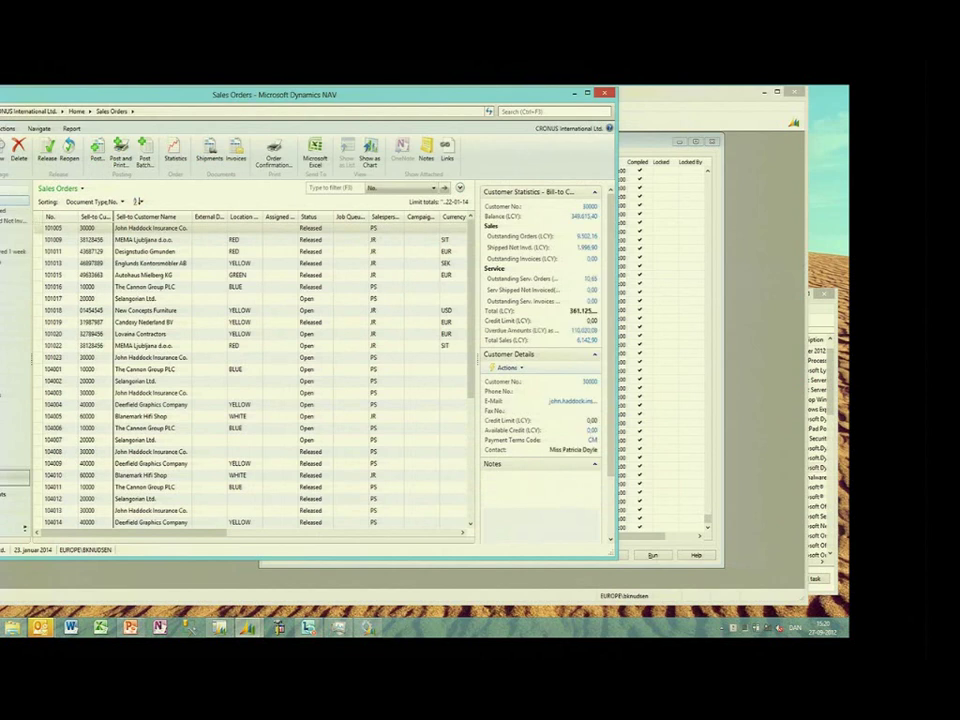
key(alt+Left)
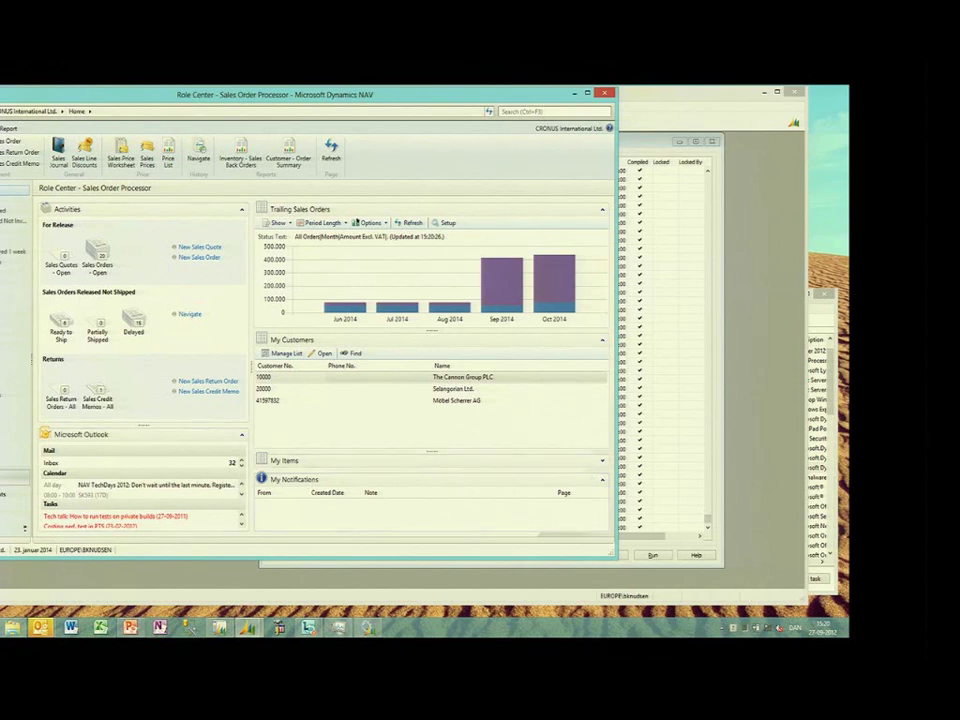
Step: Customize the Role Center by adding the My Job Queue part to the Activities column and removing the Microsoft Outlook part
key(alt+f)
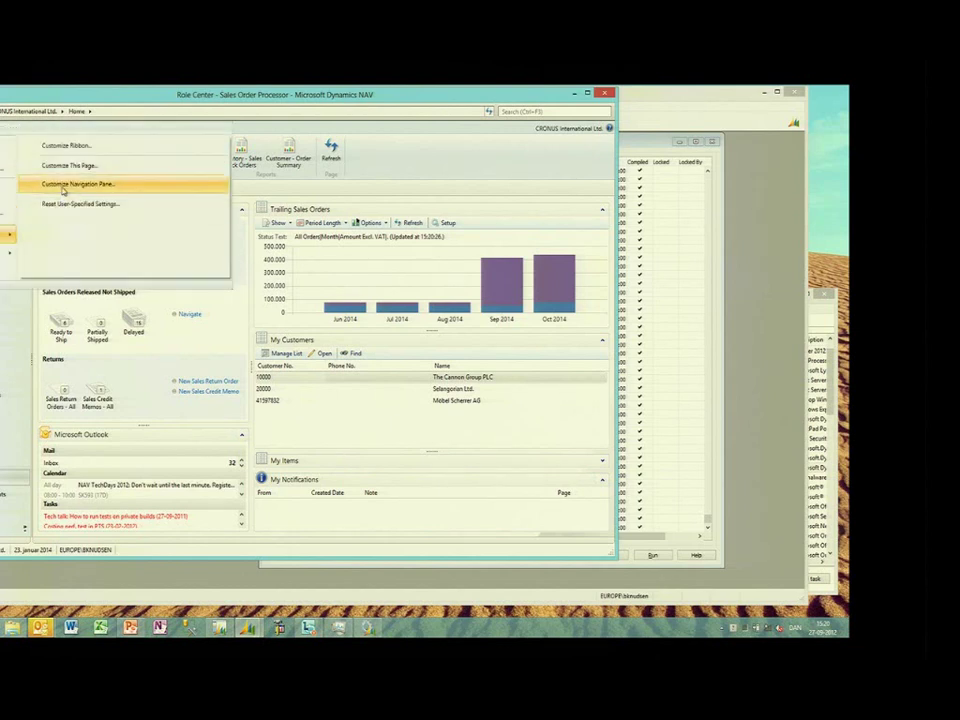
click(62, 168)
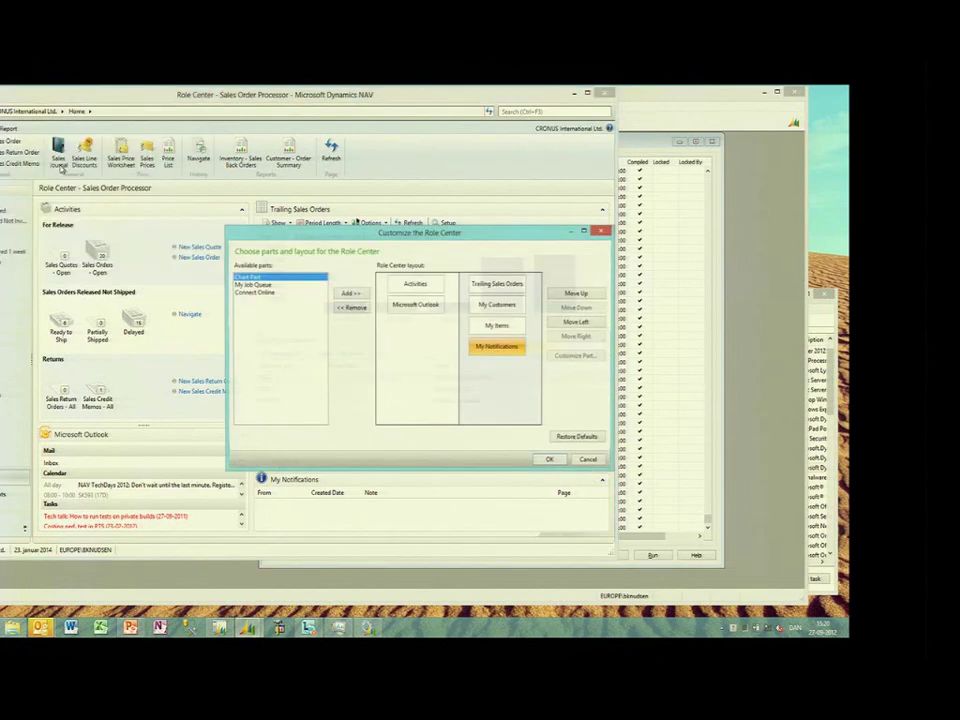
click(267, 287)
click(347, 294)
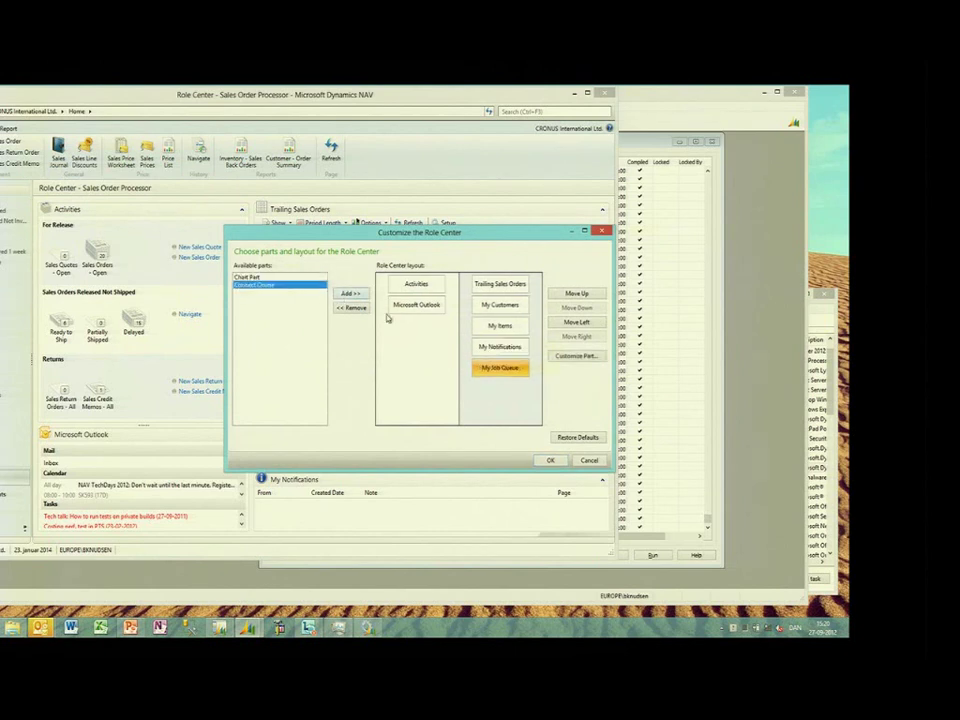
click(576, 322)
click(395, 304)
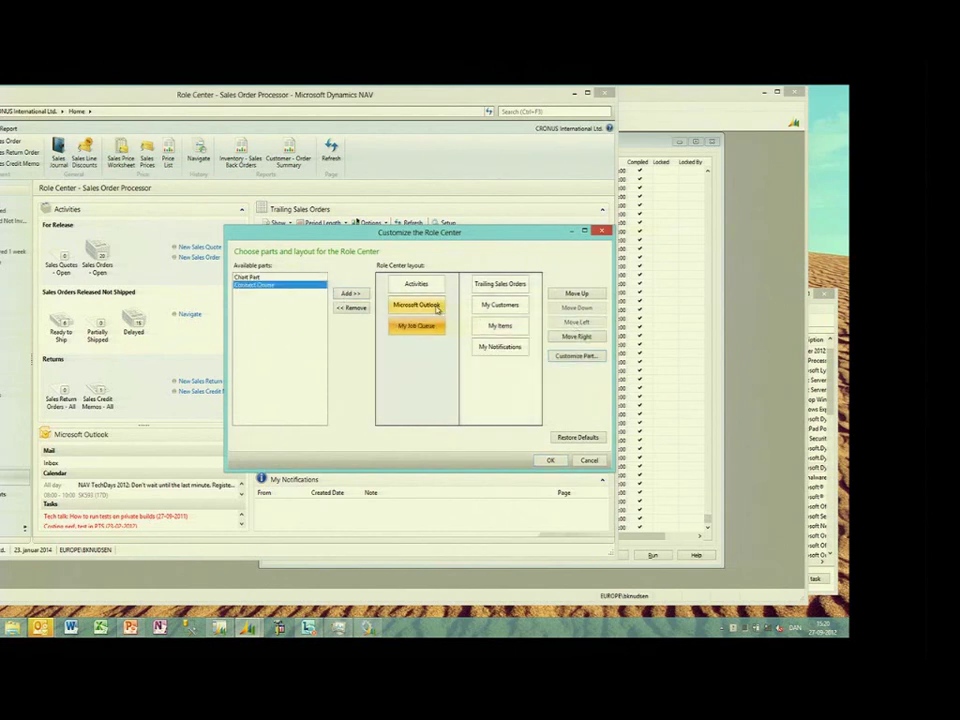
click(345, 308)
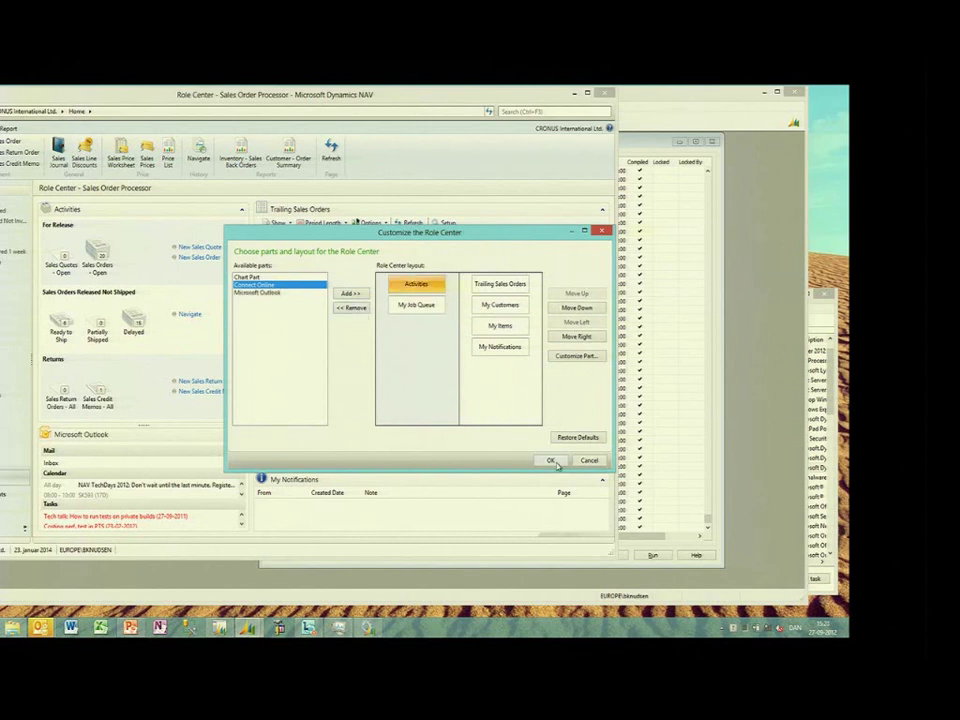
click(552, 461)
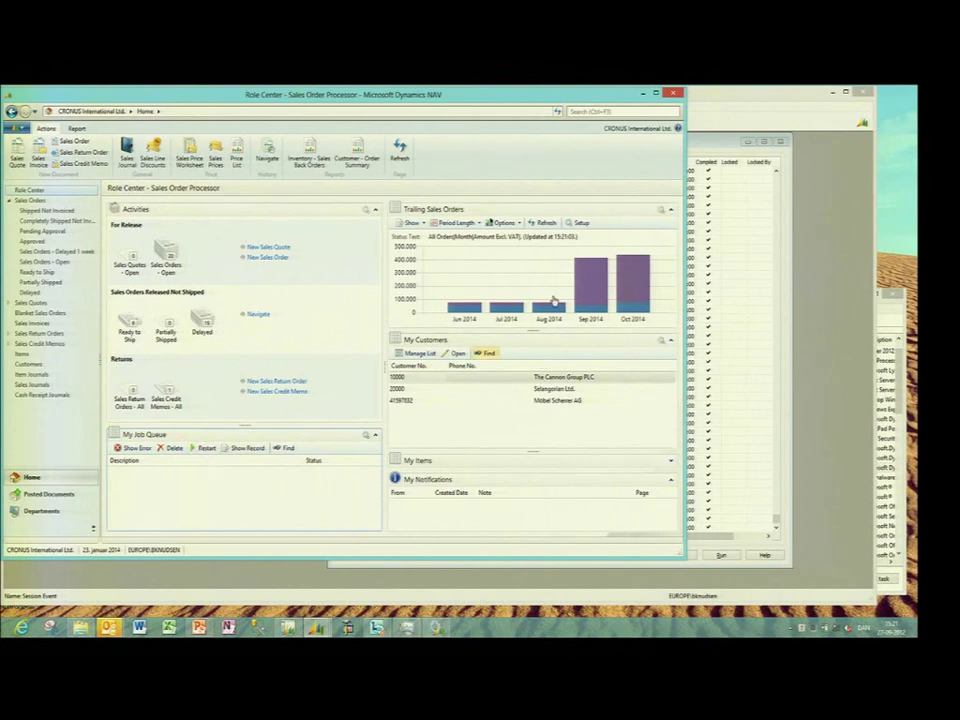
Step: Switch to the development environment and bring the Session Event list back up for inspection
click(697, 157)
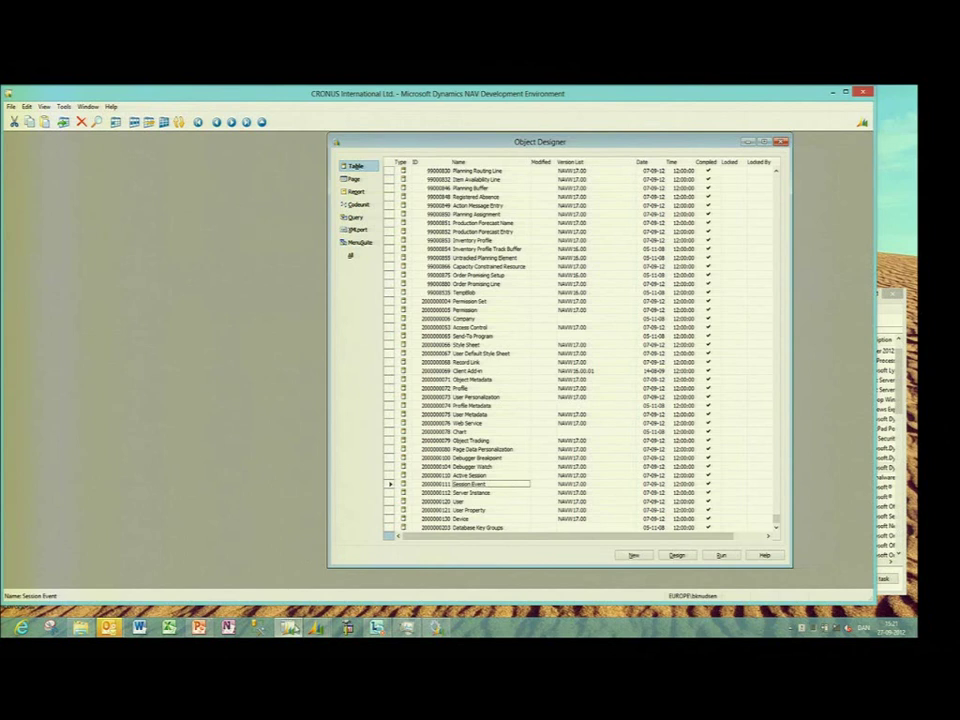
mouse_move(316, 628)
click(396, 574)
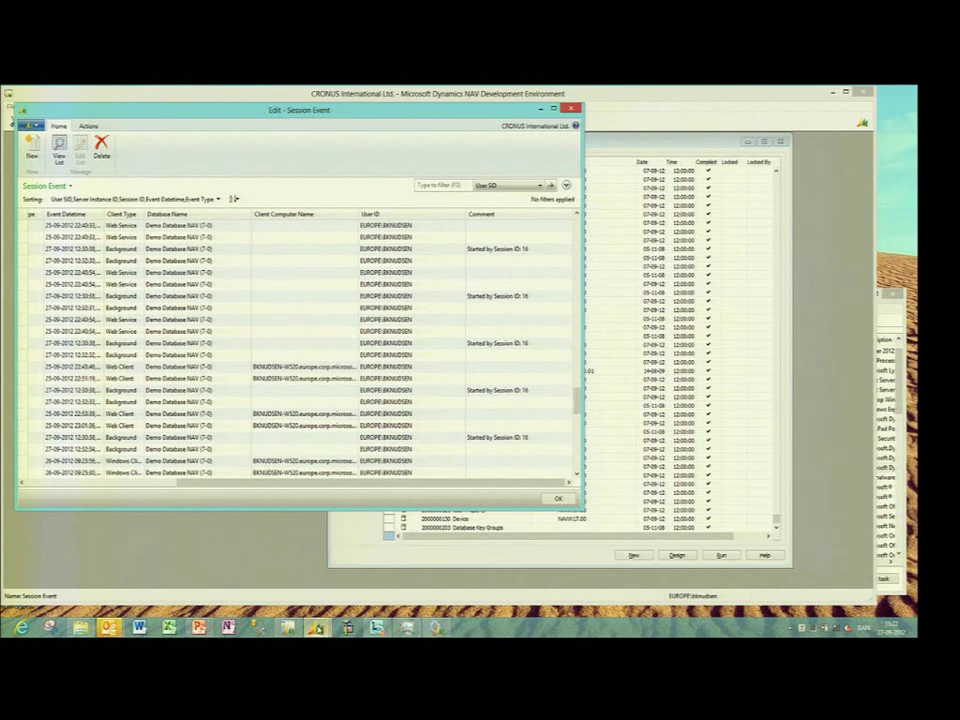
Step: Return to the Role Center, open the Sales Orders list and widen its Job Queue Status column
mouse_move(315, 627)
click(215, 577)
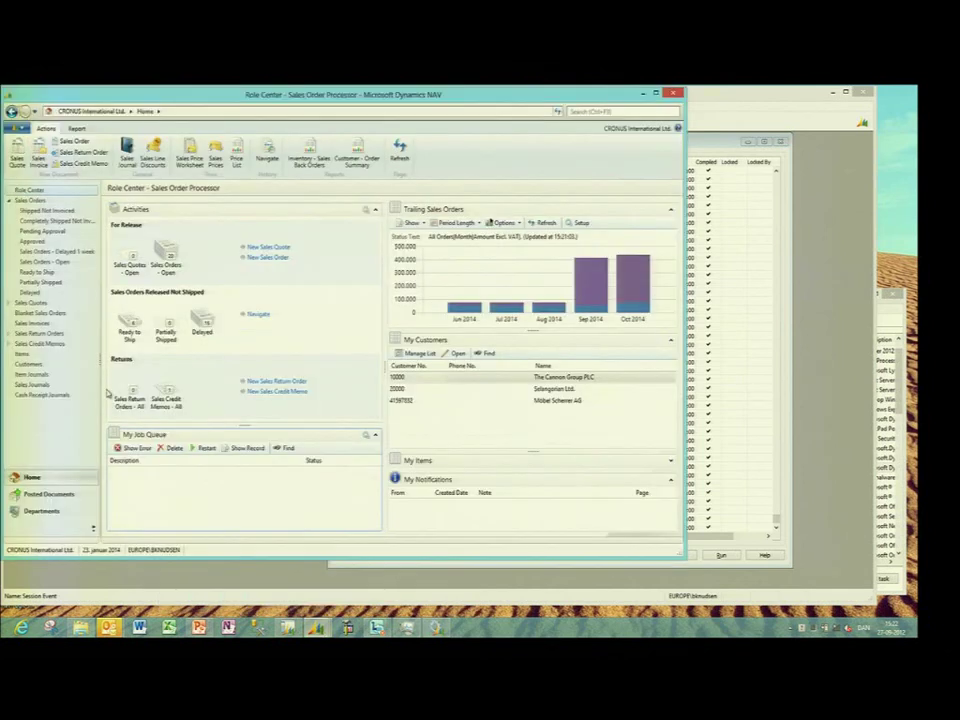
click(38, 202)
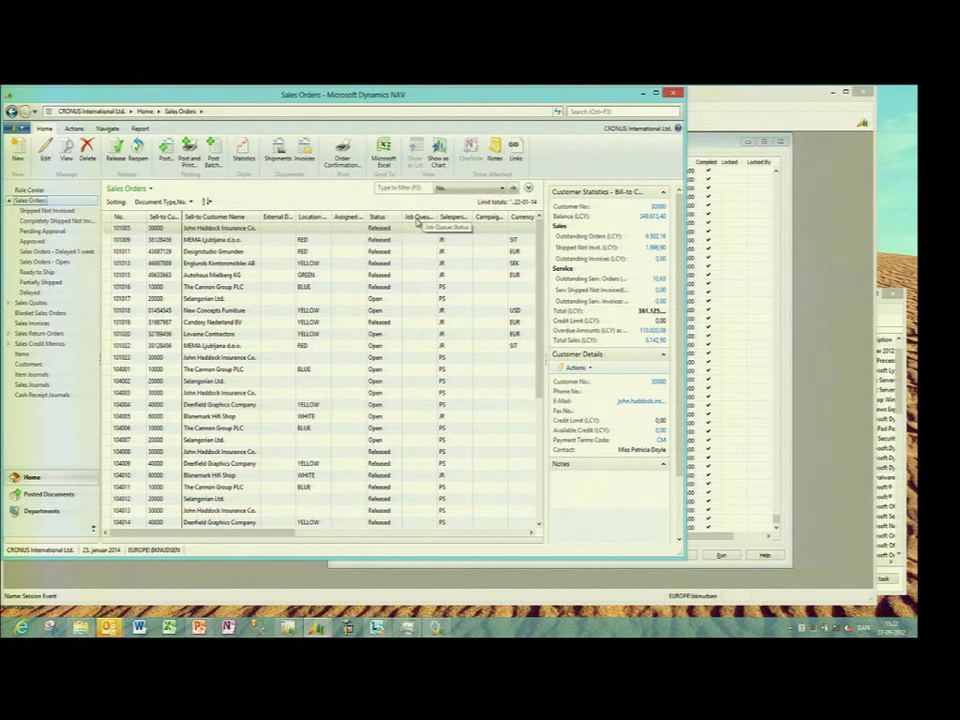
drag(437, 217, 467, 217)
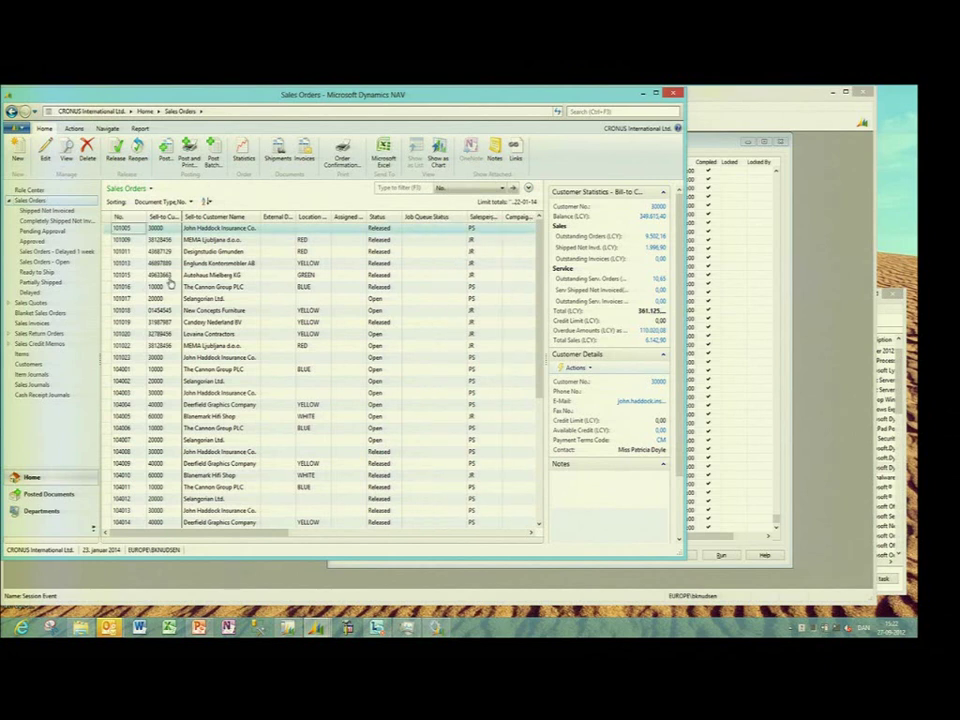
Step: Post the released Designstudio Gmunden sales order in the background with the Ship and Invoice option
click(134, 252)
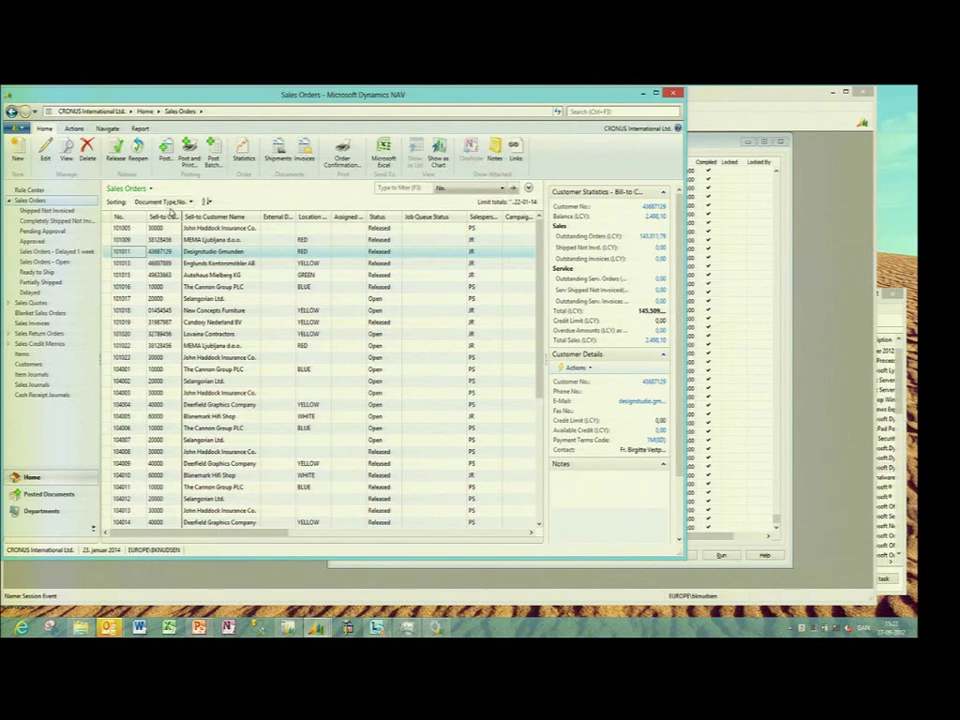
click(165, 156)
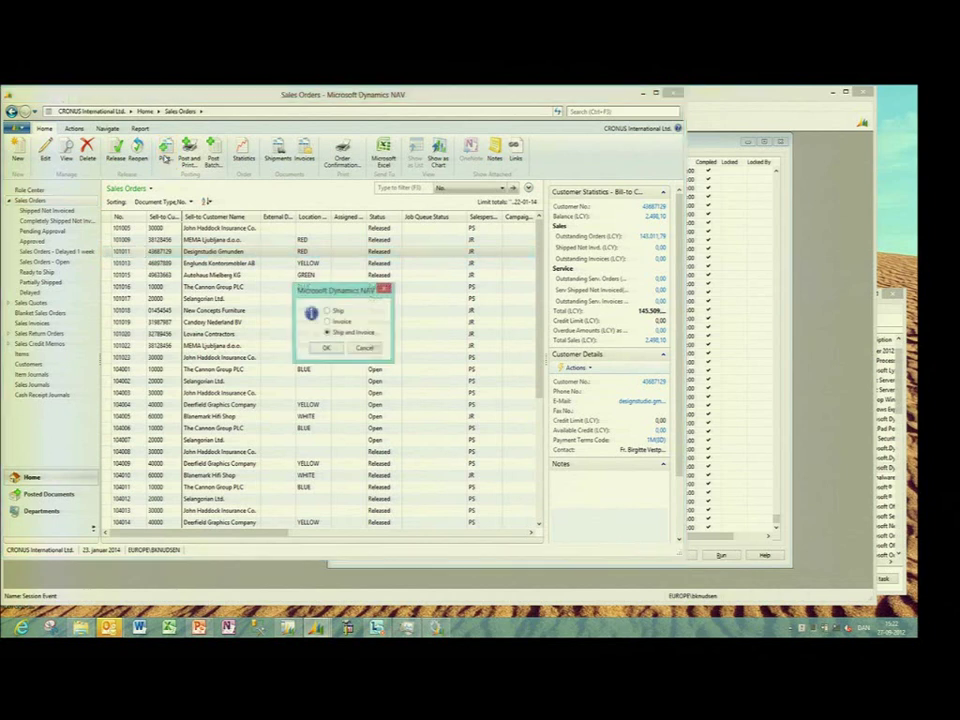
click(328, 348)
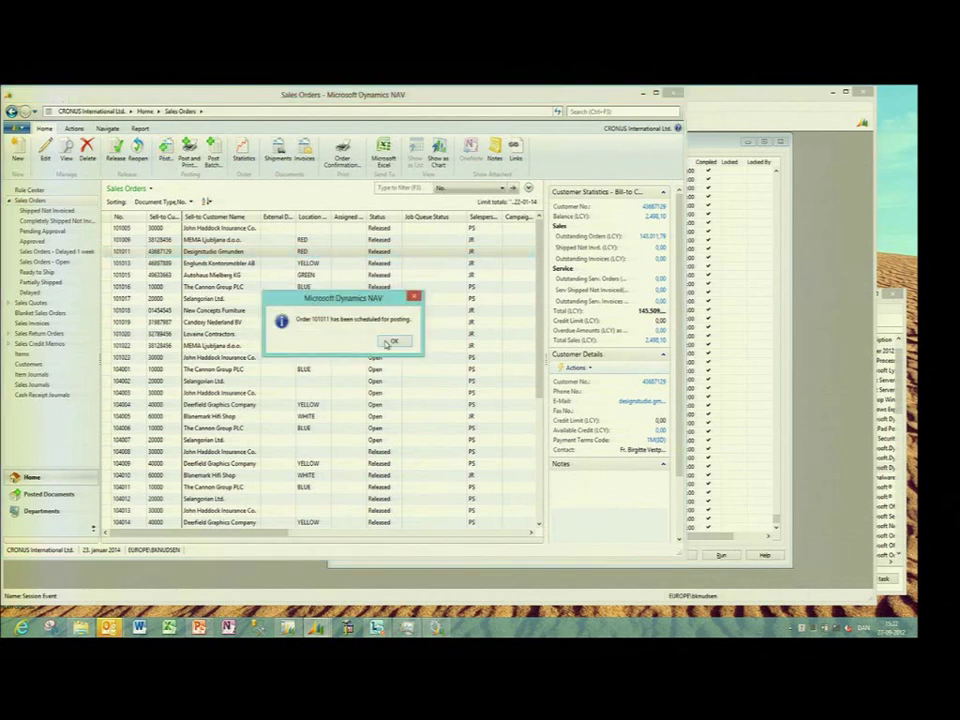
click(394, 341)
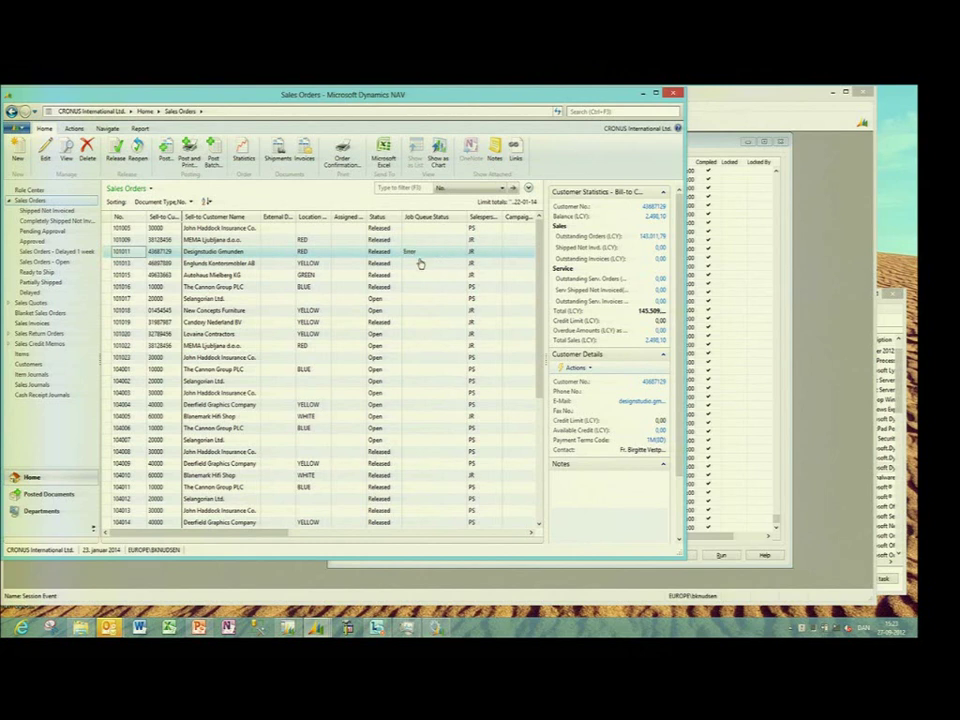
Step: View the posting error from the order's Job Queue Status and again from My Job Queue on the Role Center
click(409, 254)
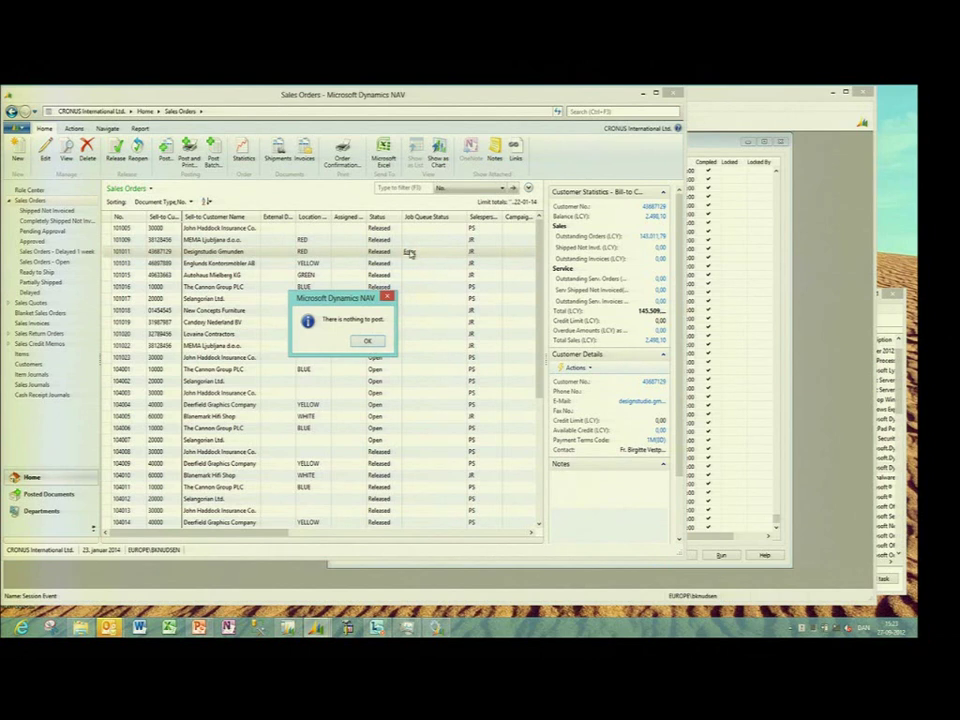
key(Return)
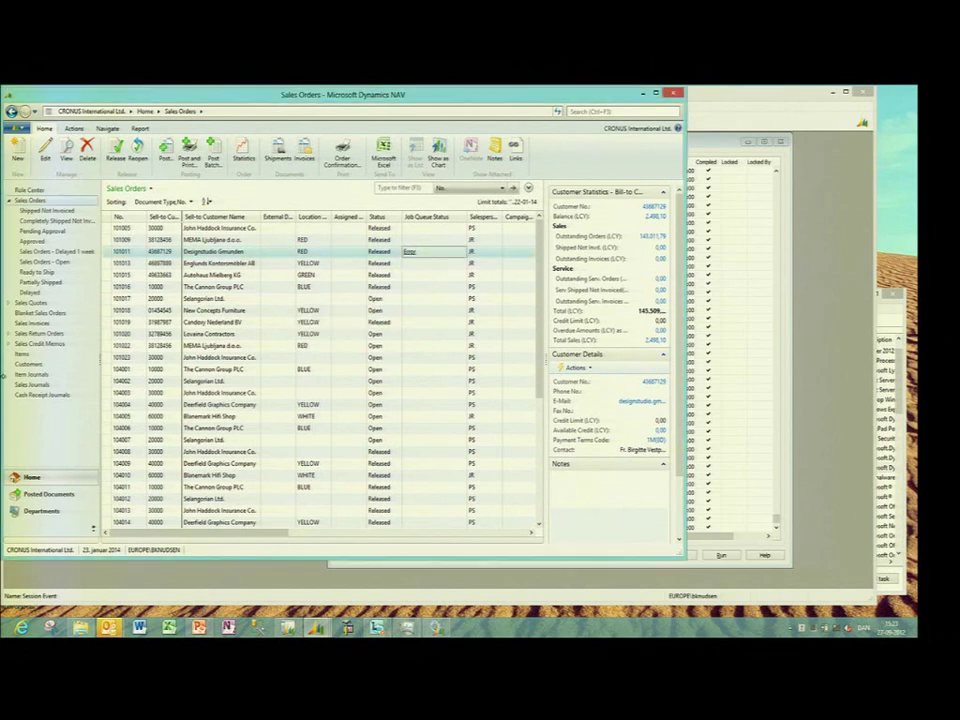
click(30, 190)
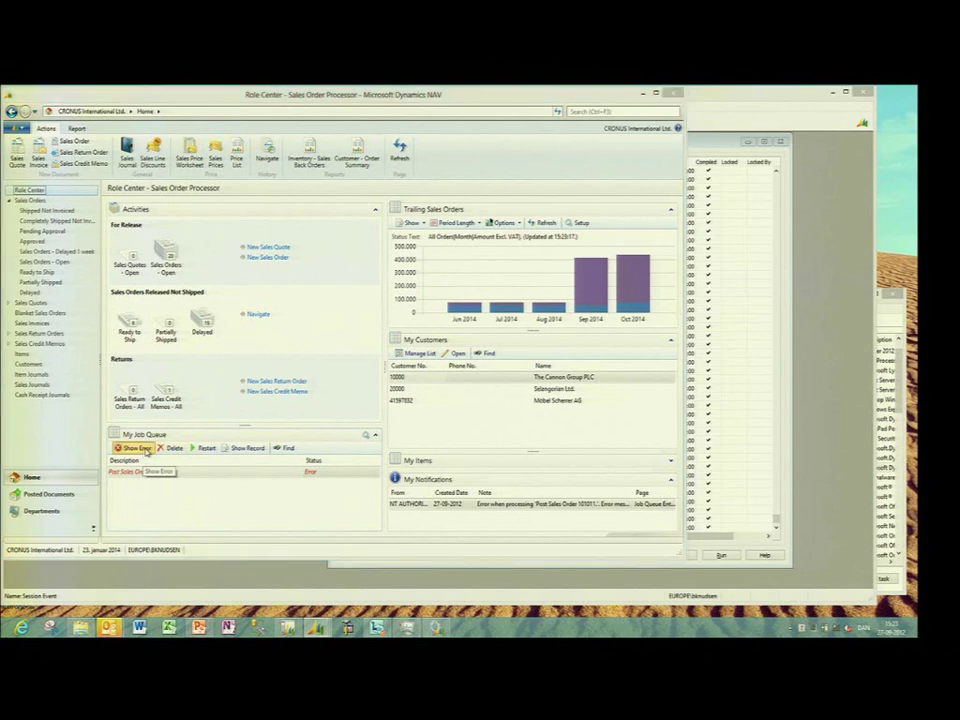
click(145, 450)
click(368, 339)
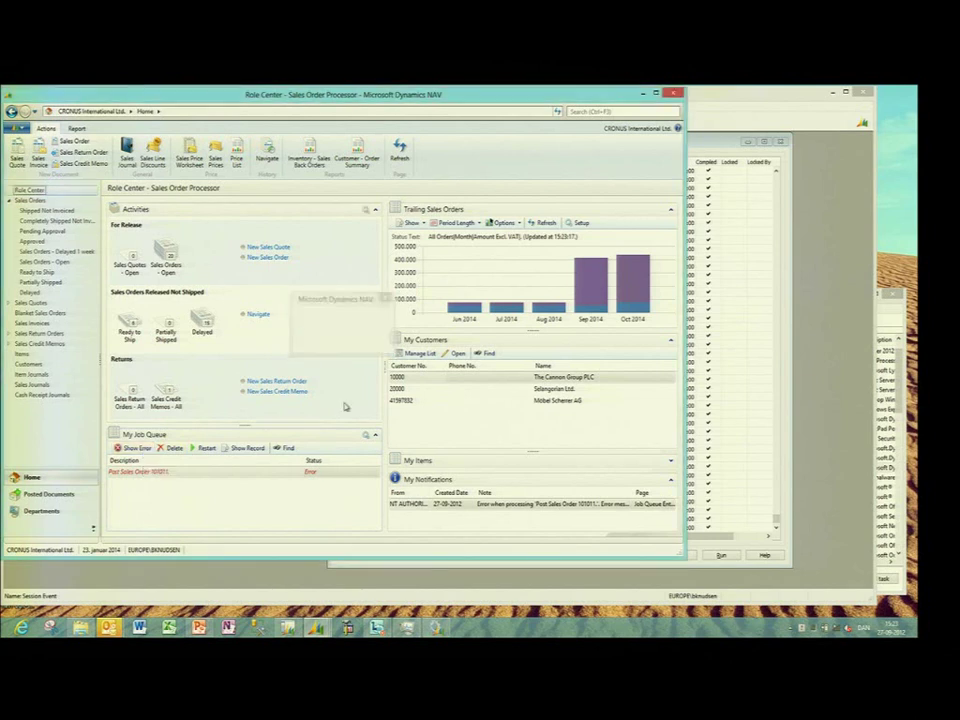
Step: Inspect the sales order card behind the failed My Job Queue entry, and open the Sales Orders - Open list
click(252, 449)
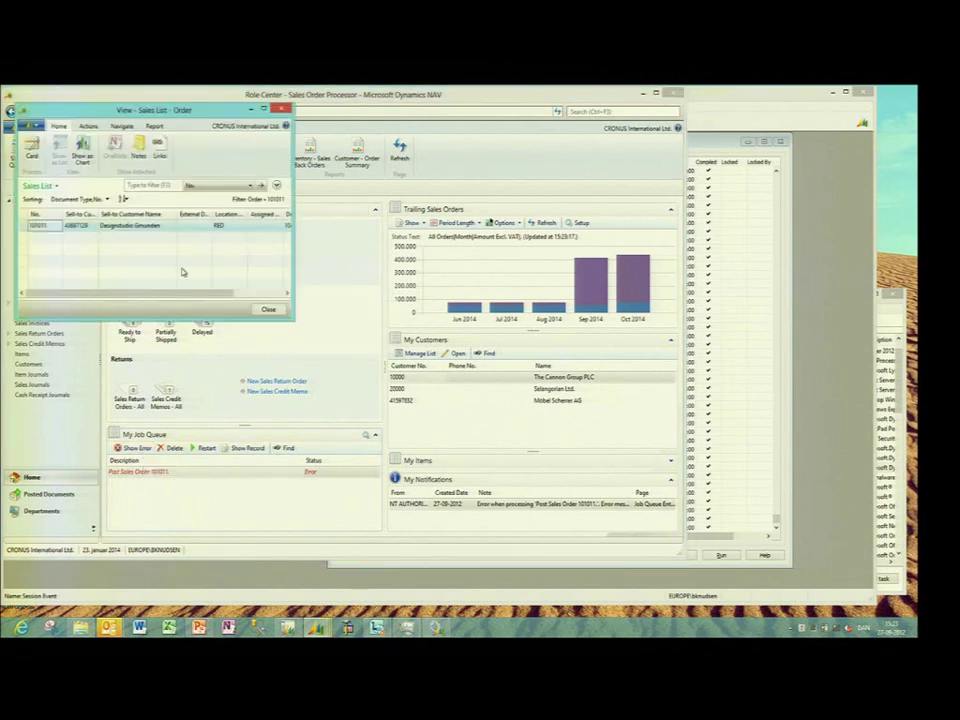
click(122, 126)
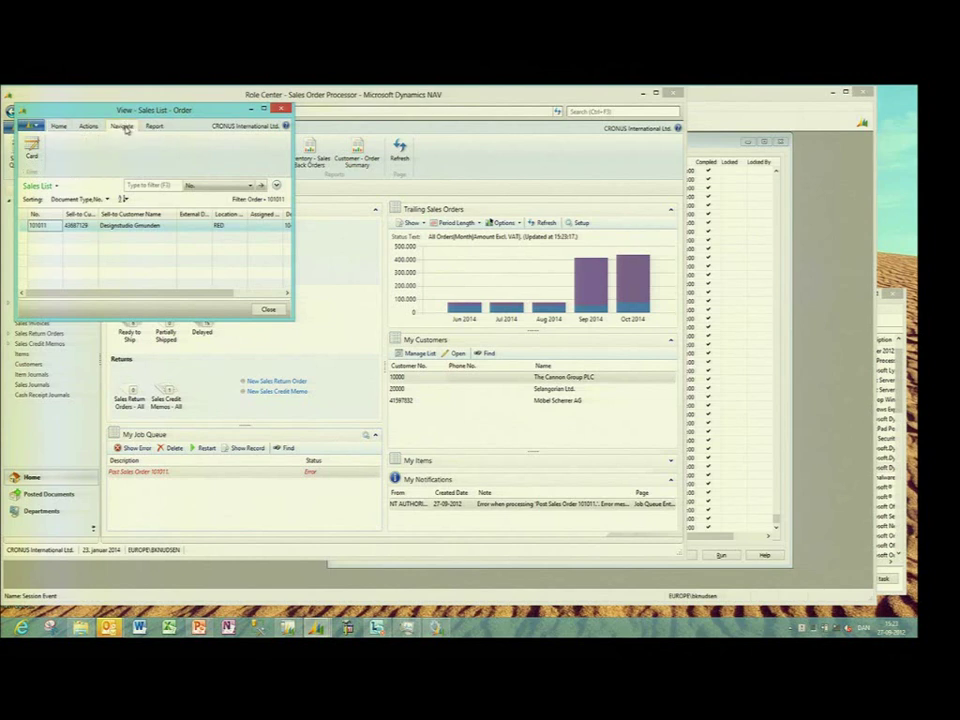
click(32, 148)
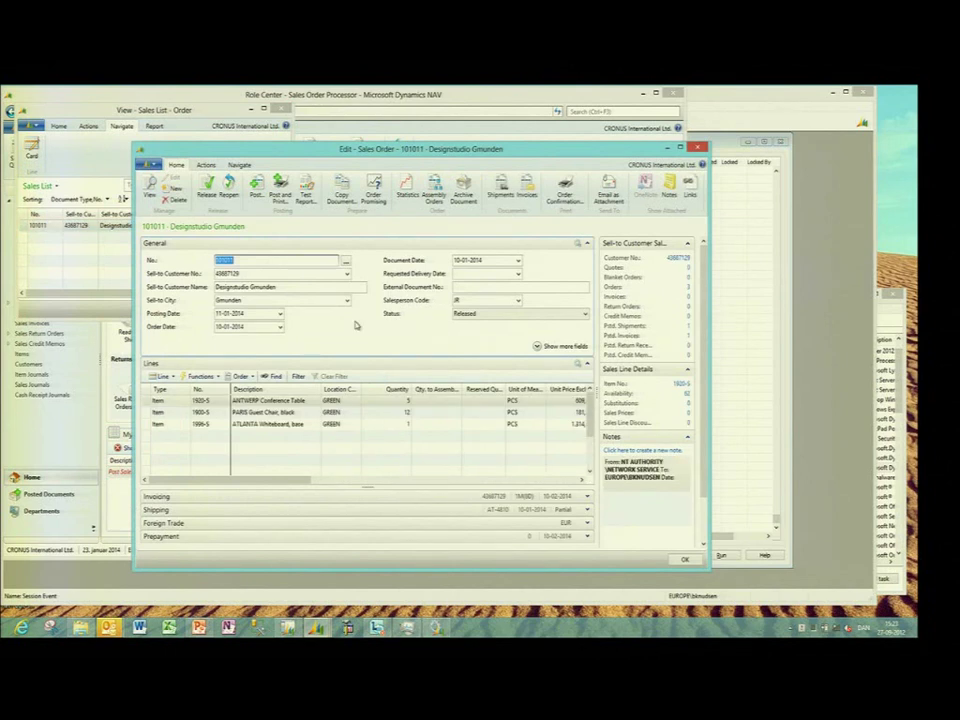
click(704, 147)
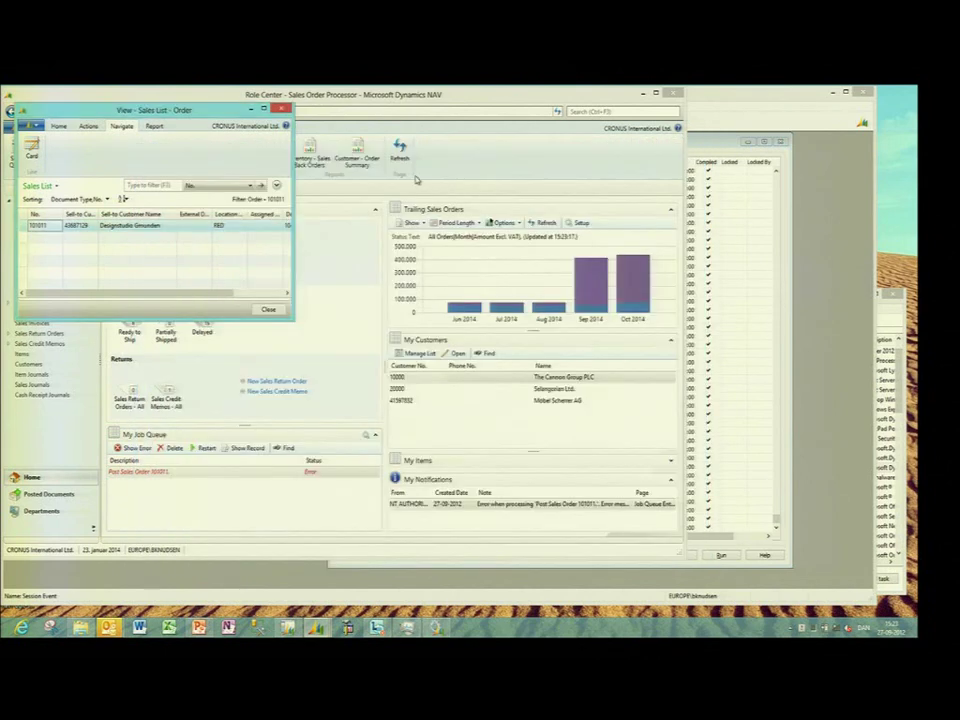
click(280, 47)
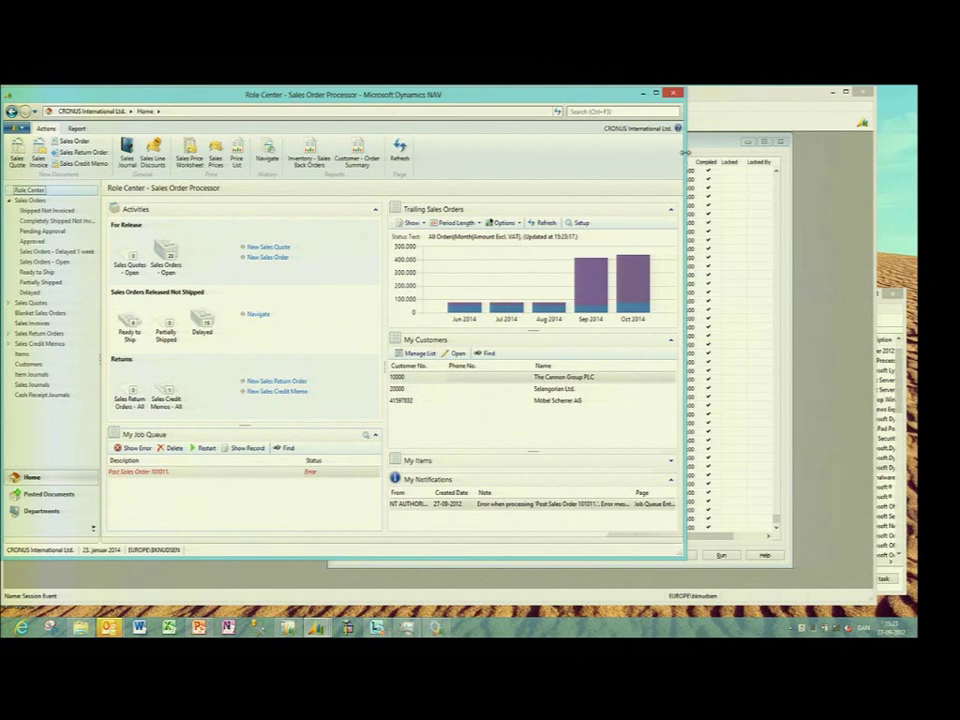
click(165, 257)
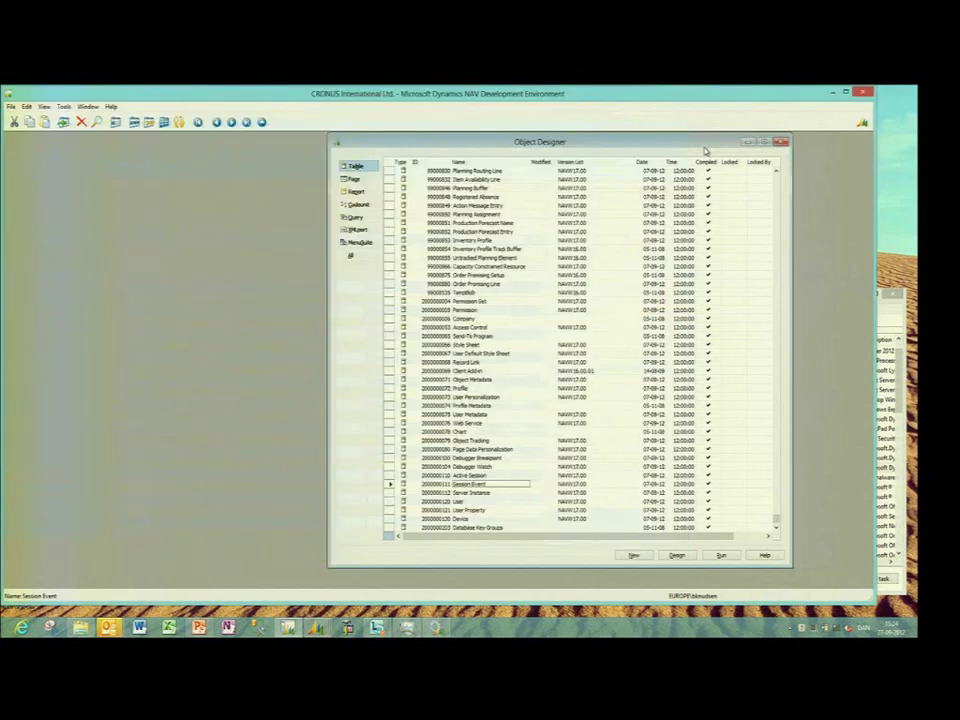
Step: Switch to the development environment, find codeunit 81 Sales-Post (Yes/No) and open its code in design mode
key(alt+Tab)
click(345, 205)
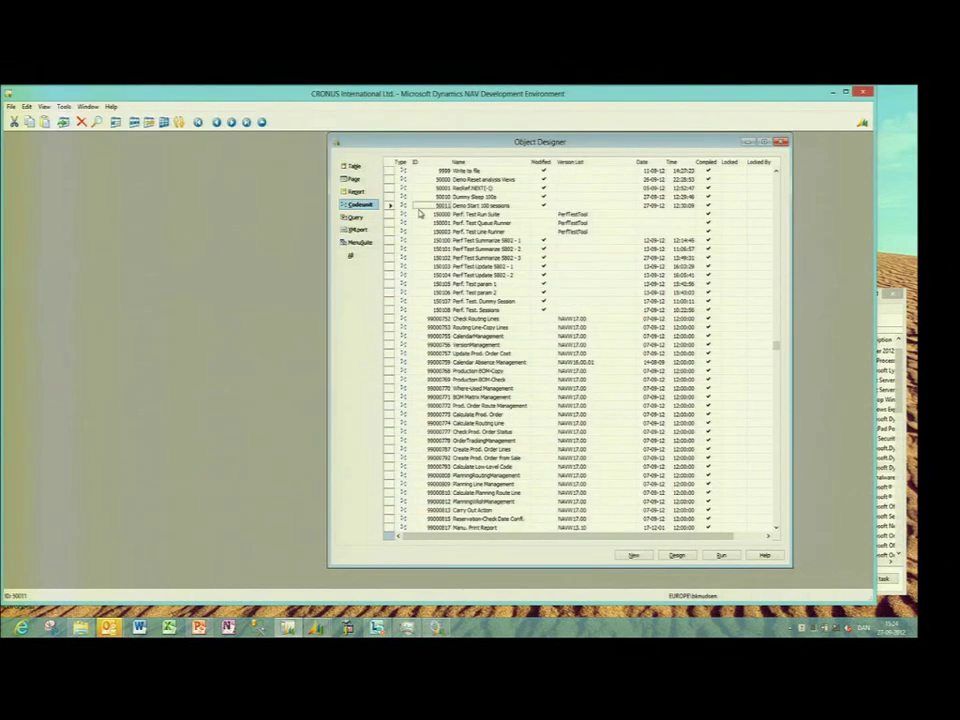
key(ctrl+f)
text(80)
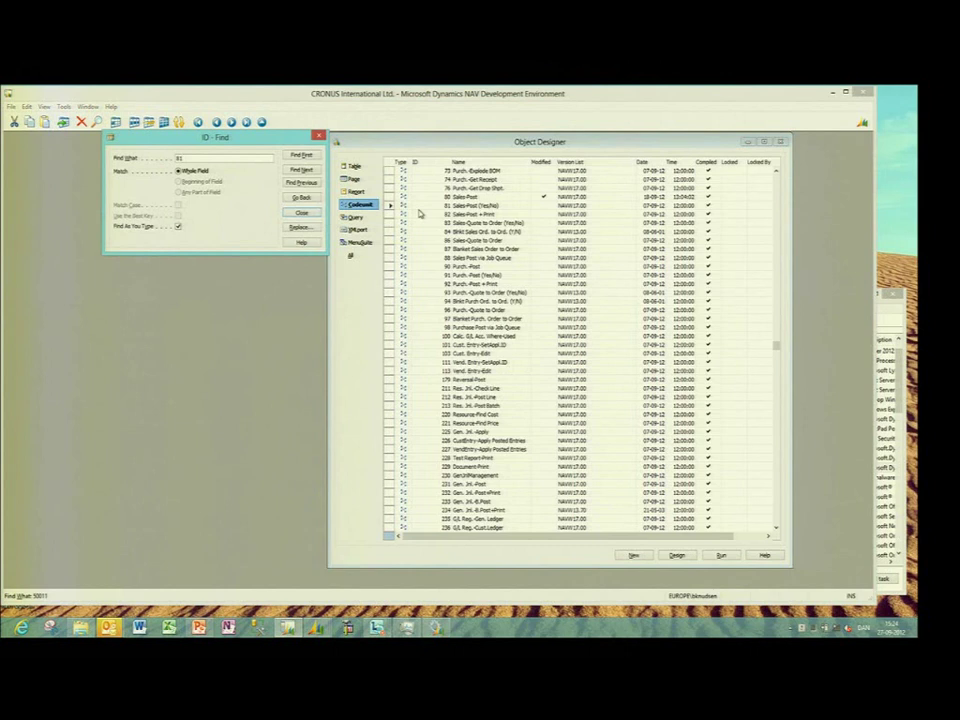
key(Escape)
key(alt+d)
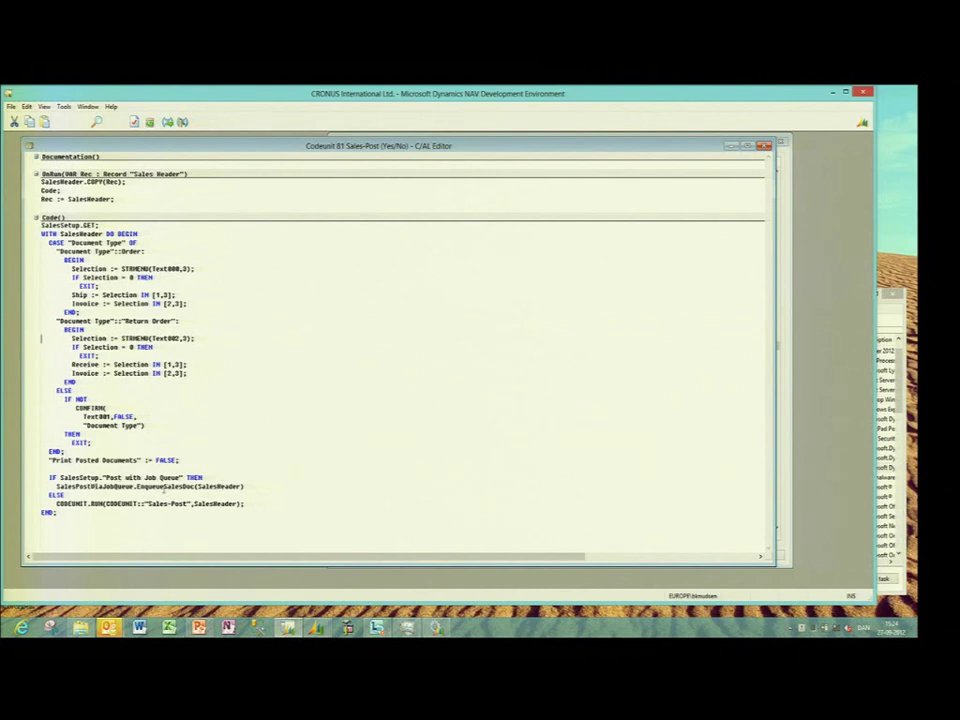
Step: Examine the Post with Job Queue branch in codeunit 81 and go to the definition of EnqueueSalesDoc
click(104, 487)
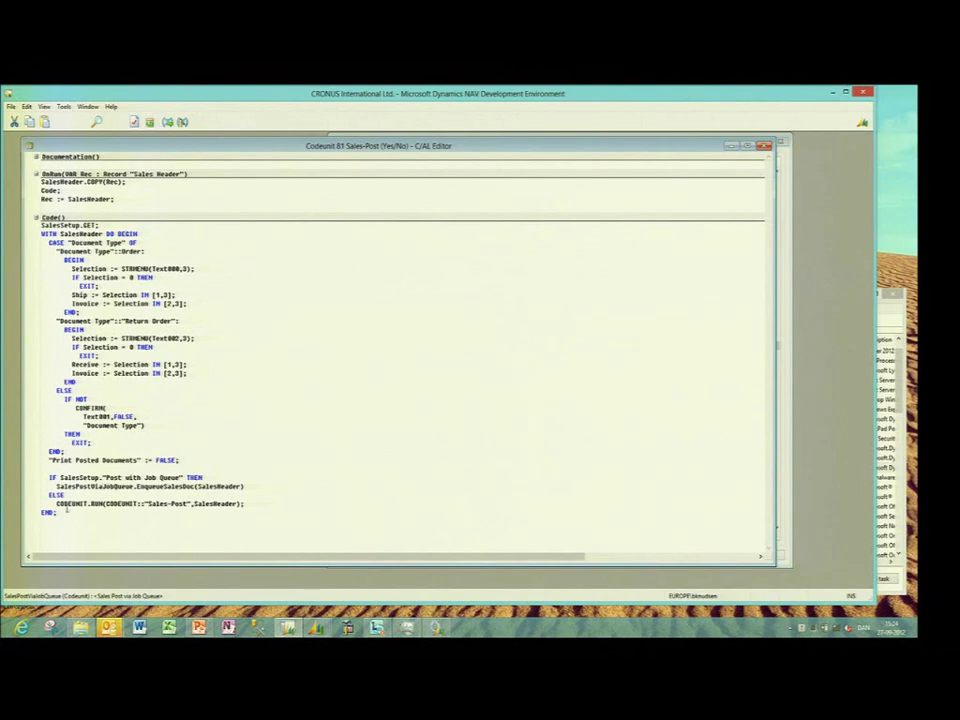
triple_click(53, 504)
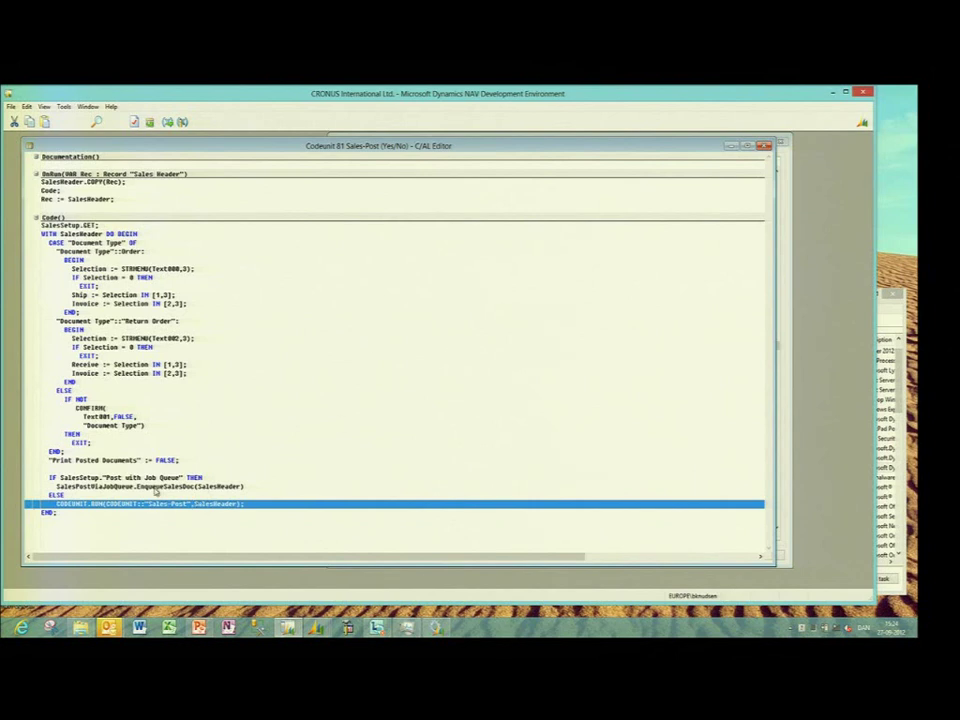
click(117, 487)
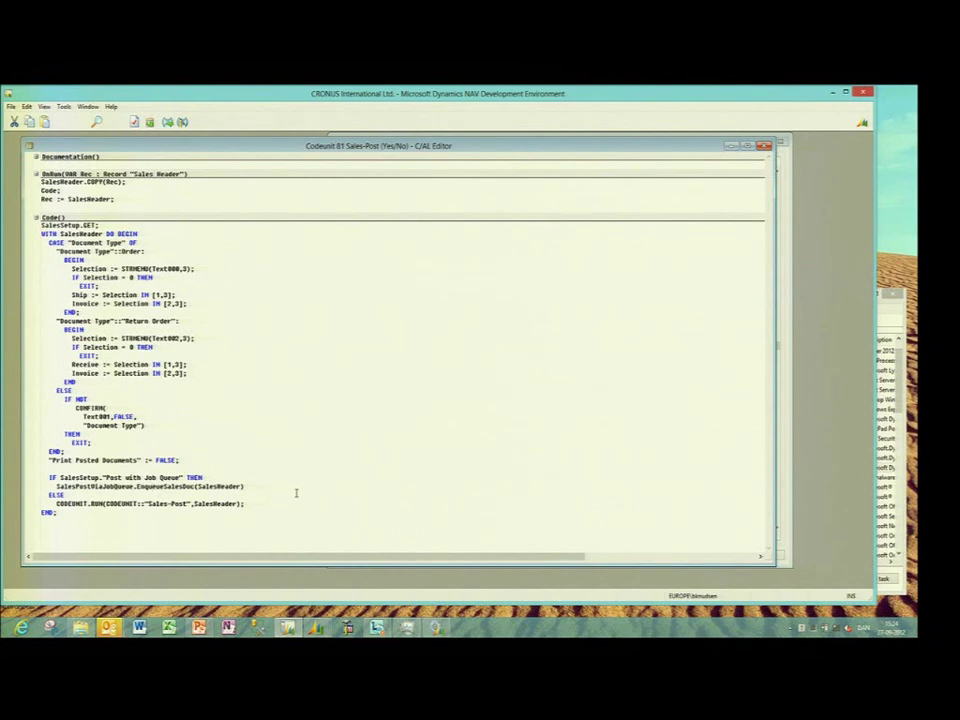
key(F12)
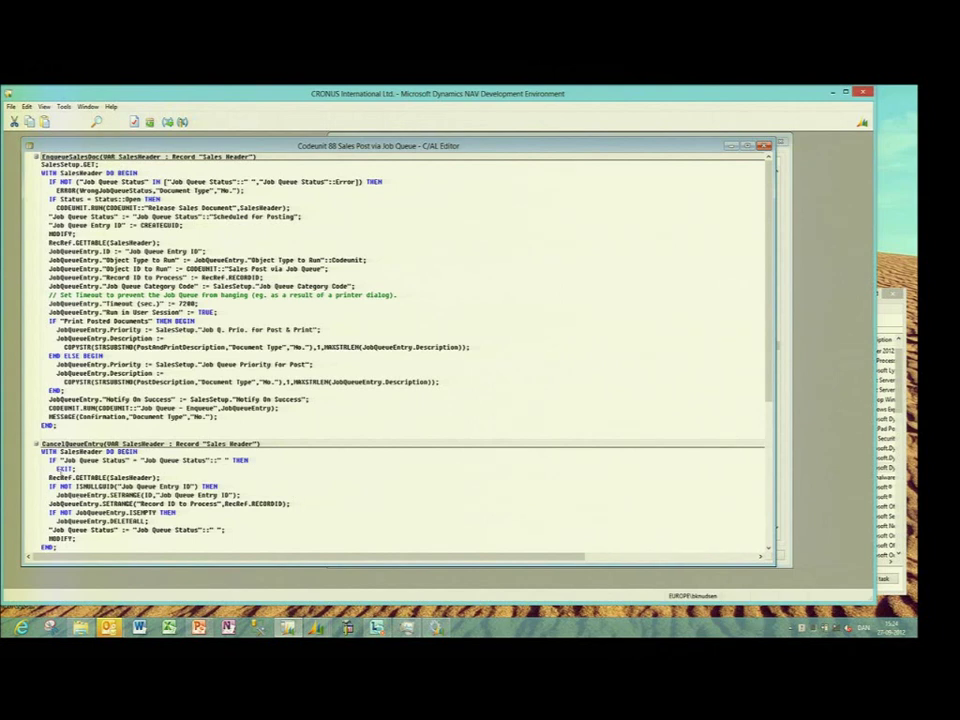
Step: Collapse and re-expand the CancelQueueEntry and EnqueueSalesDoc functions in codeunit 88 Sales Post via Job Queue
click(36, 444)
click(36, 444)
click(36, 444)
click(36, 444)
click(34, 445)
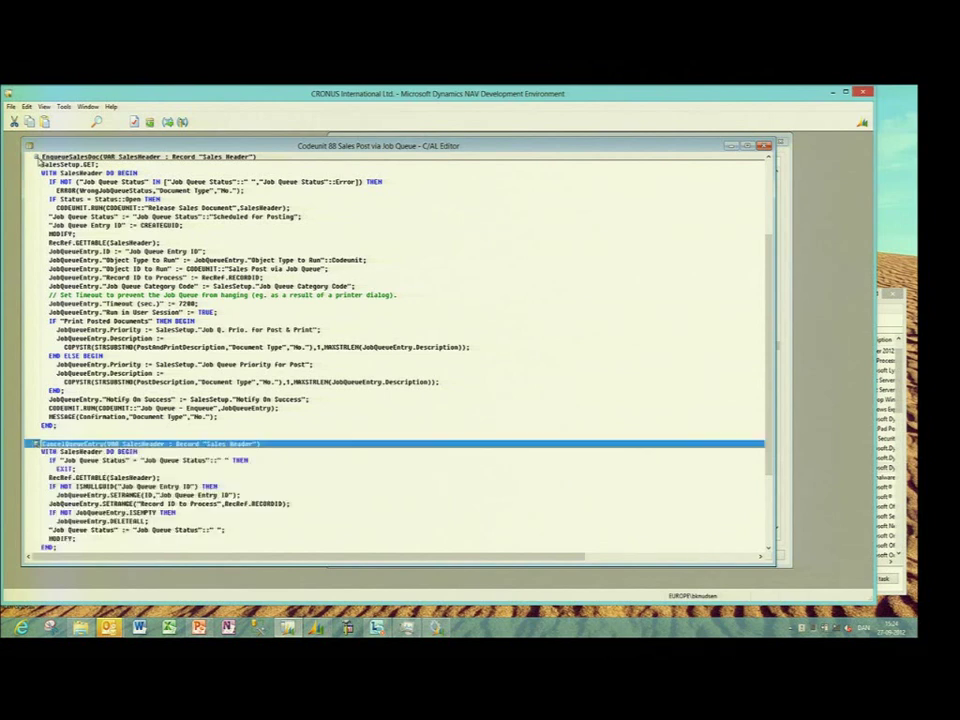
click(36, 157)
click(36, 157)
click(36, 157)
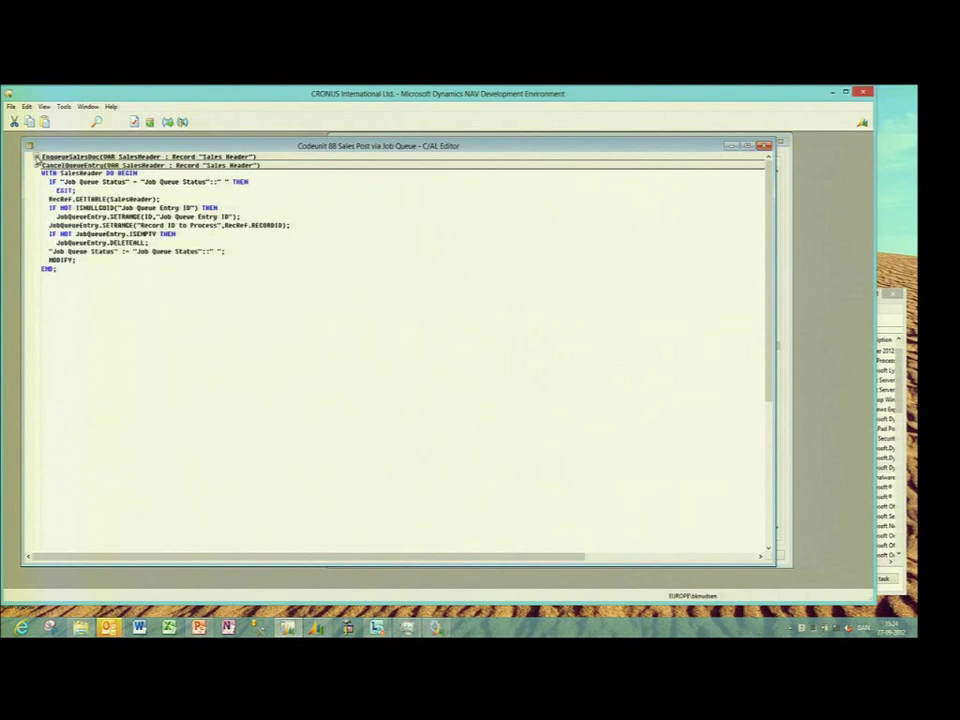
click(34, 157)
click(34, 157)
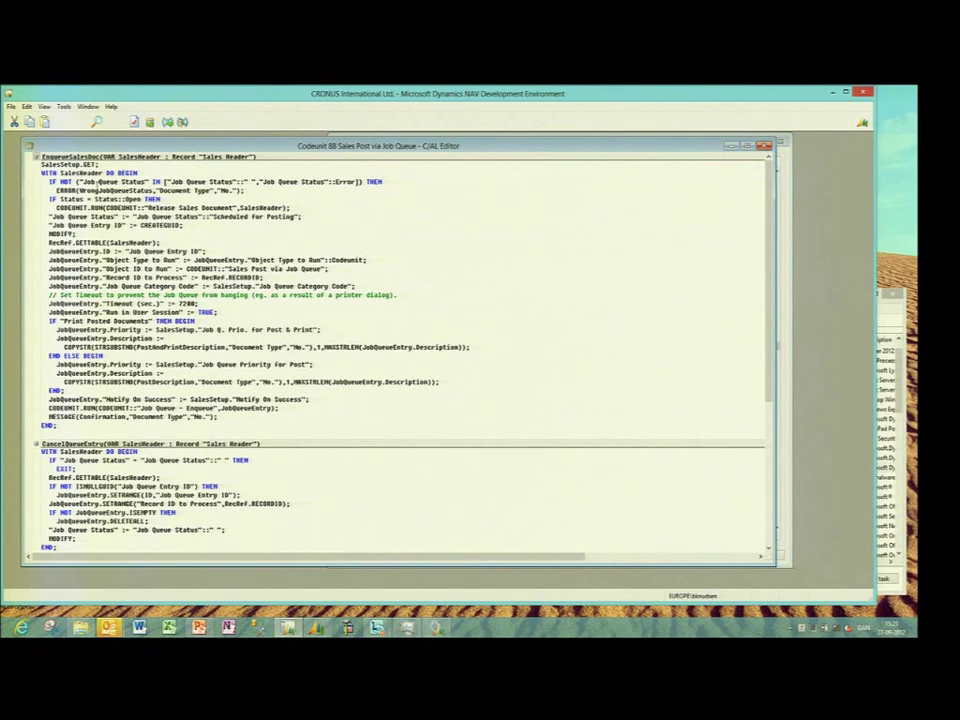
Step: Examine how codeunit 88 fills the job queue entry, enqueues it and shows the confirmation message
click(76, 260)
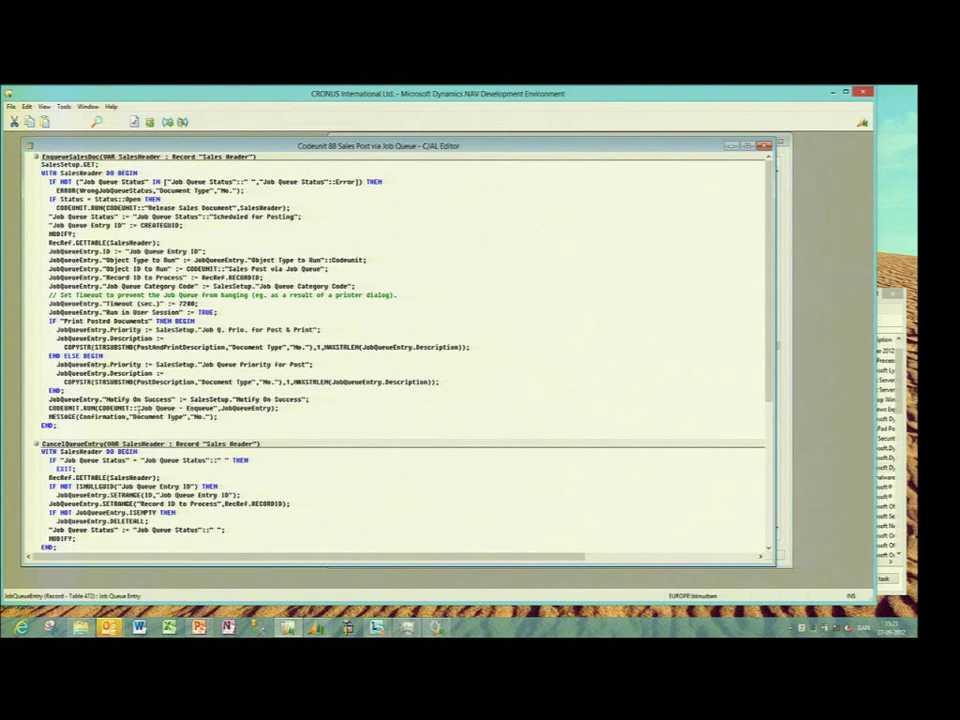
click(97, 418)
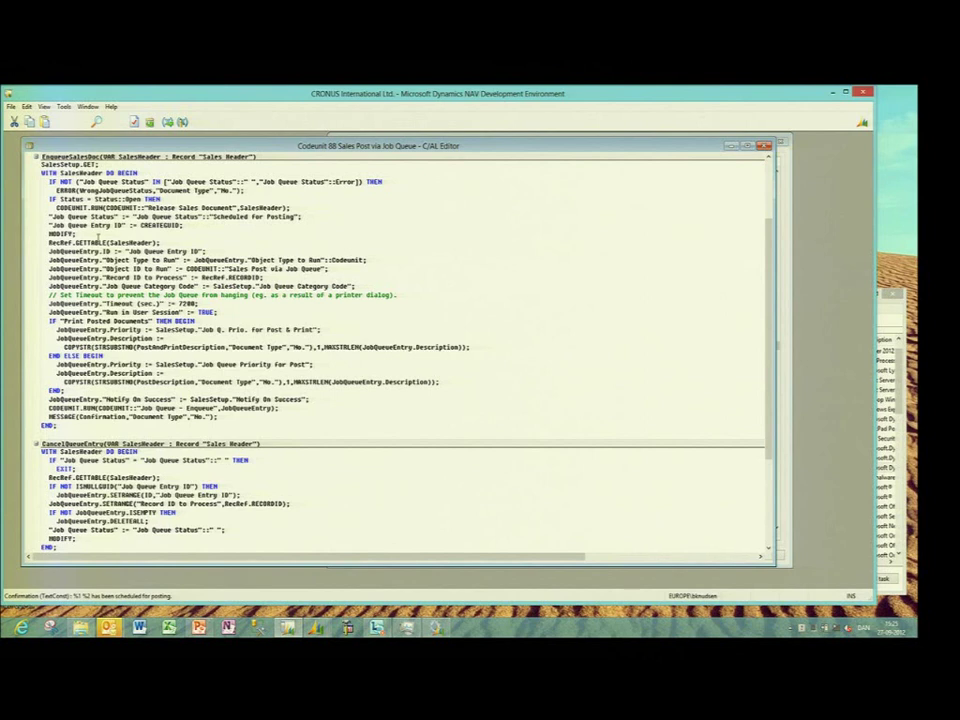
scroll(93, 233, down, 1)
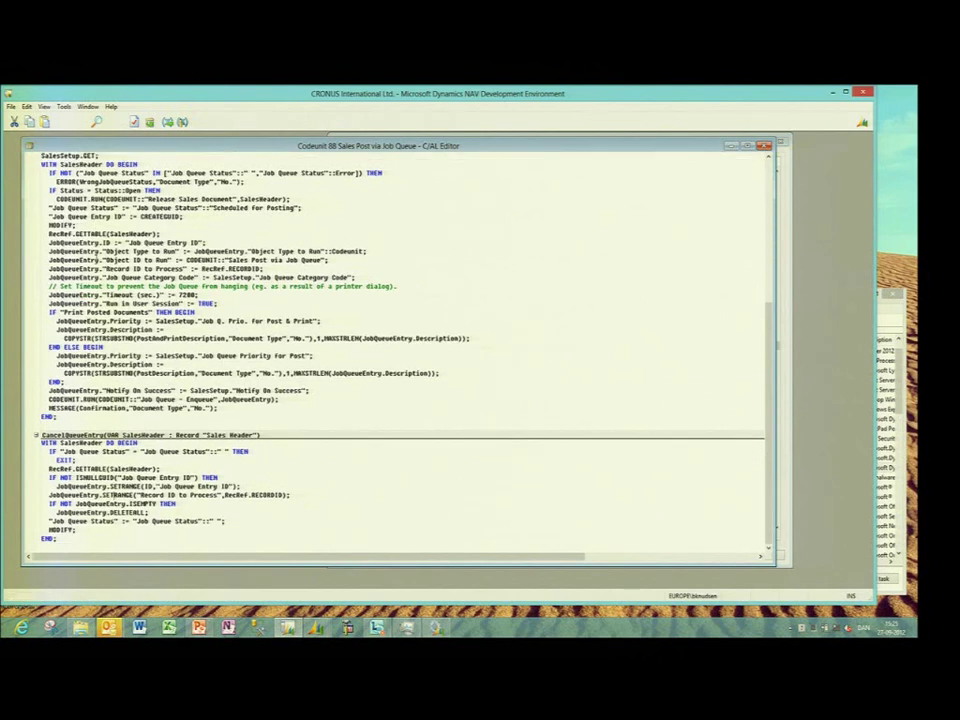
scroll(94, 236, up, 10)
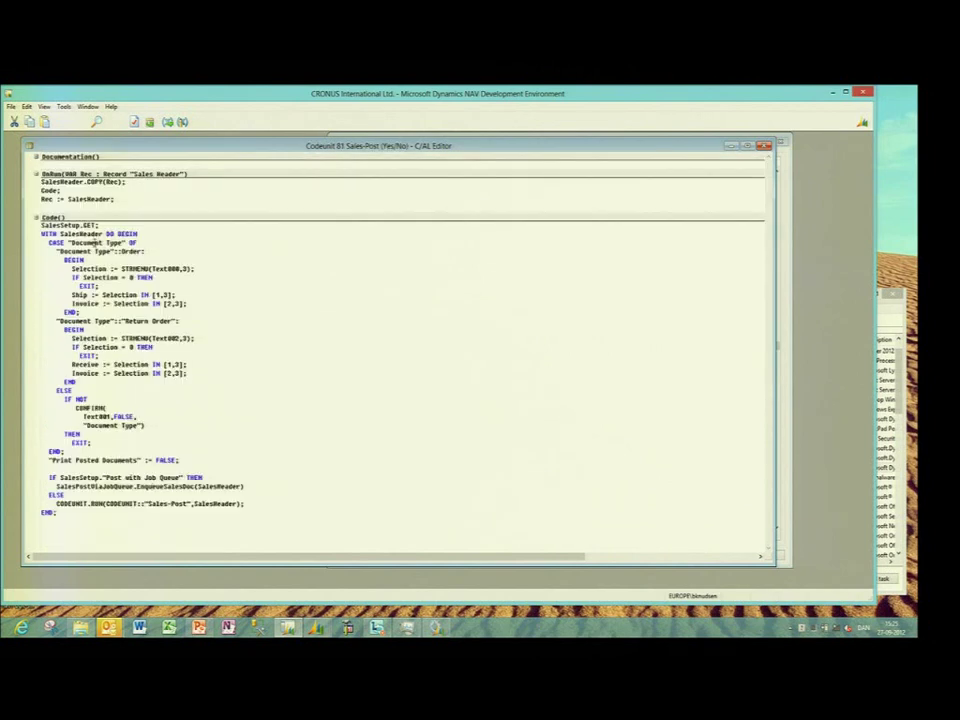
Step: Close the code of codeunit 81 and switch to the open Sales Orders list in the Microsoft Dynamics NAV client
key(Escape)
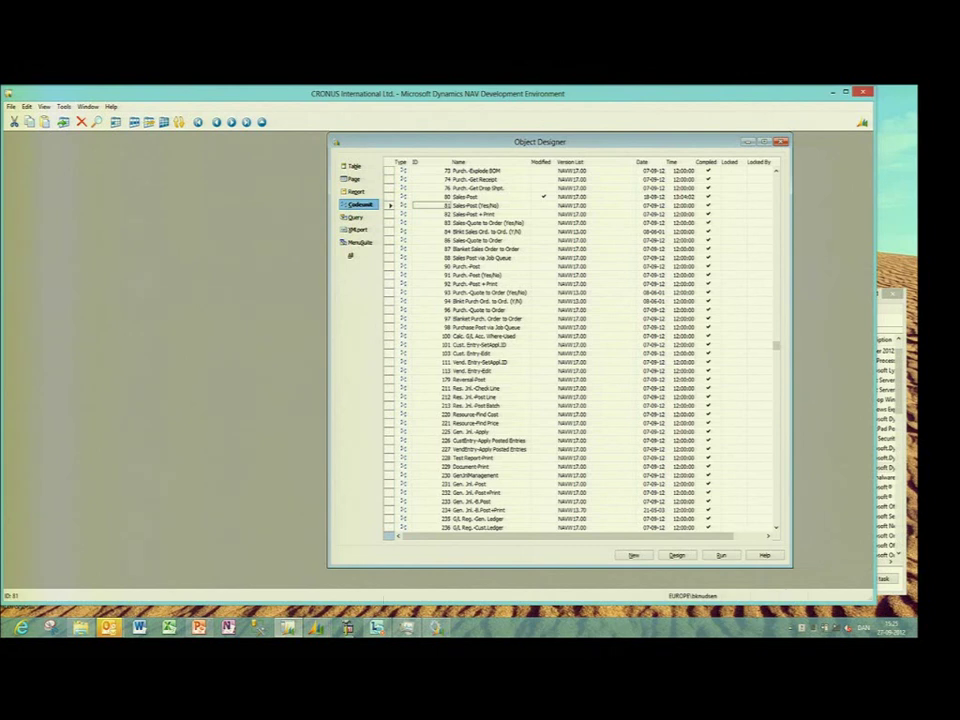
mouse_move(315, 628)
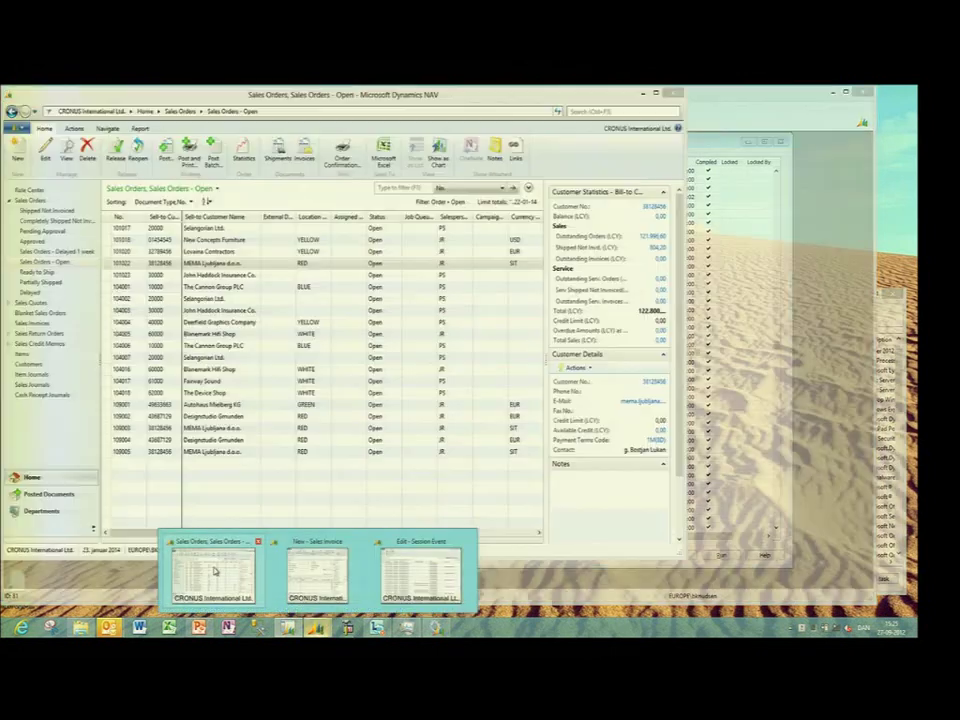
click(215, 572)
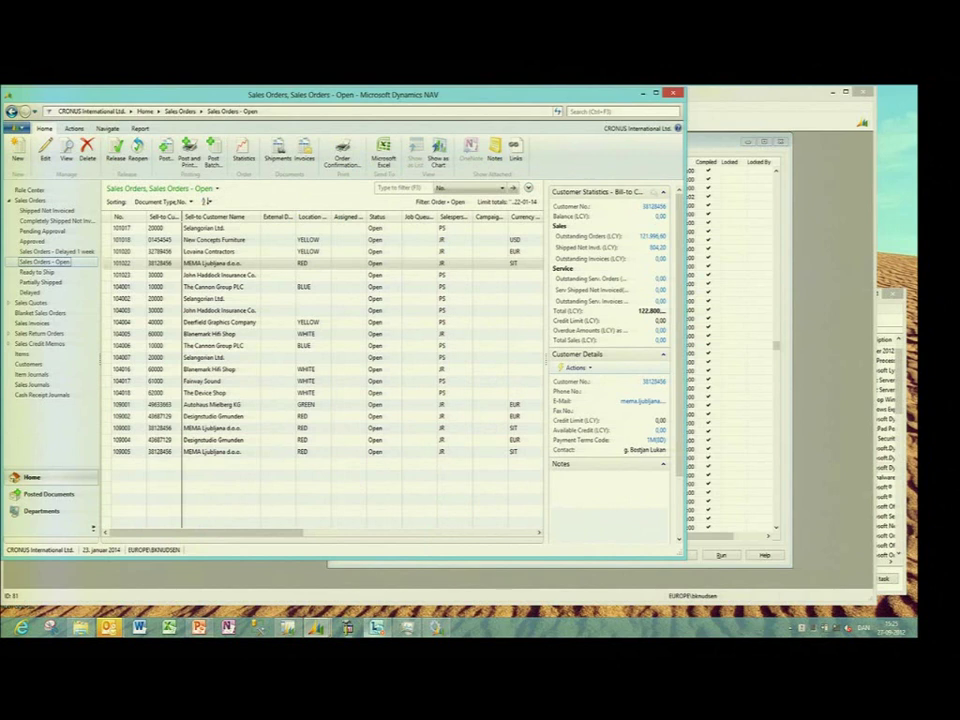
mouse_move(316, 628)
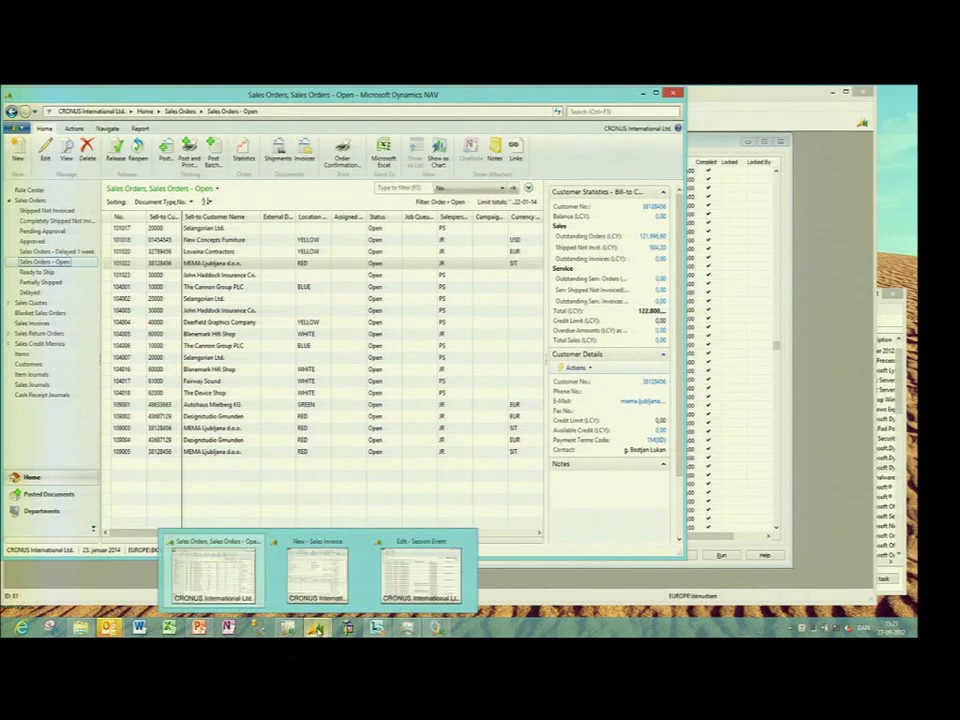
Step: Search for "sales & rec", open Sales & Receivables Setup and review its Background Posting settings before closing it
click(618, 112)
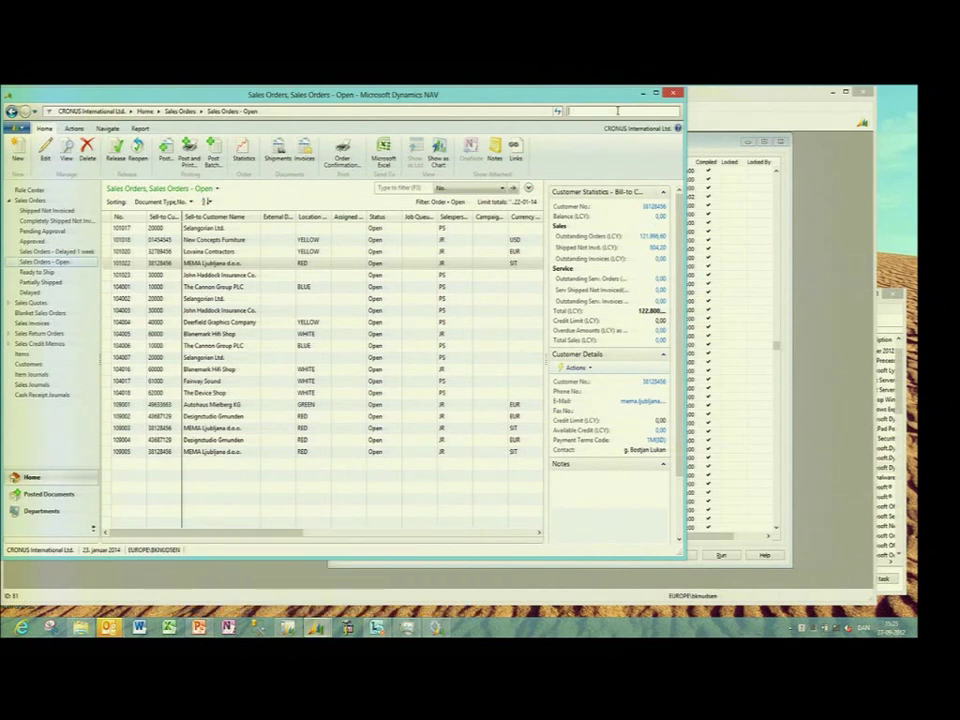
text(sales B)
text(rec)
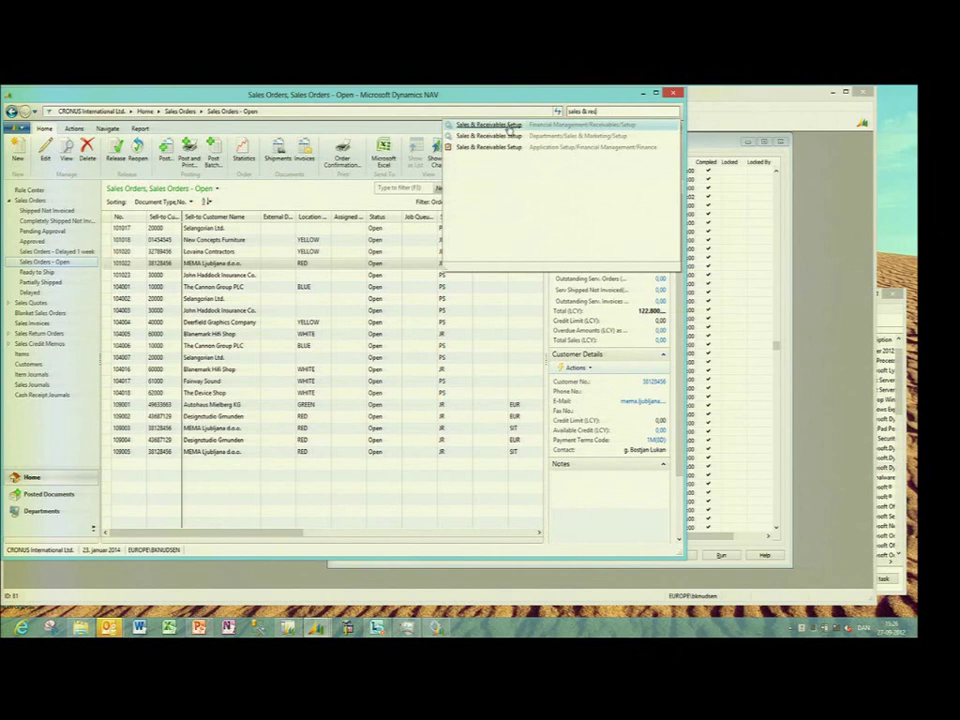
click(507, 125)
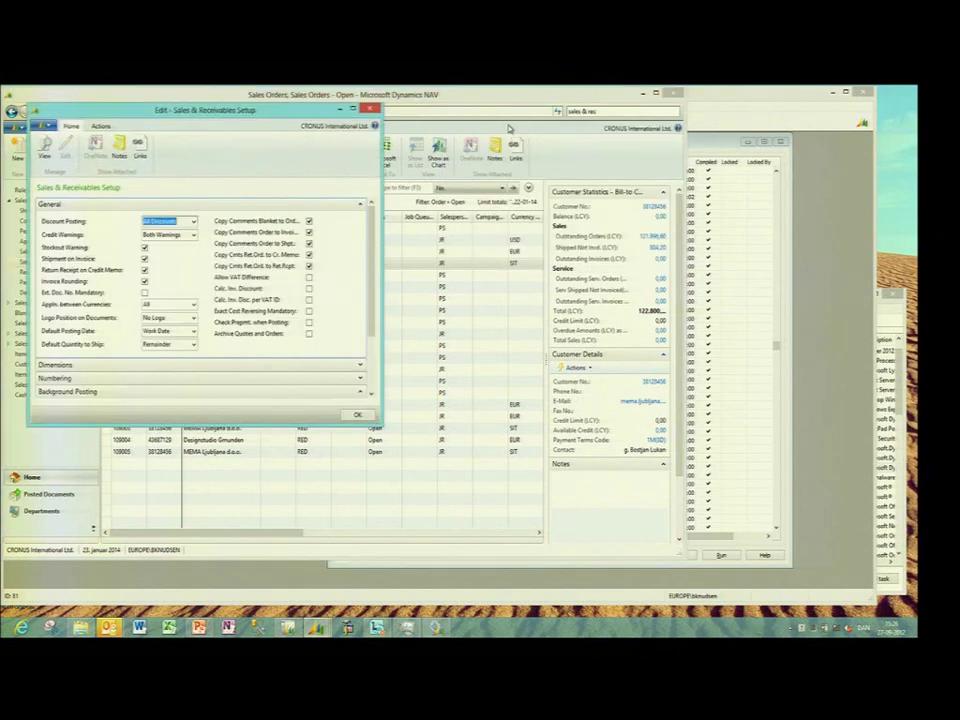
click(369, 358)
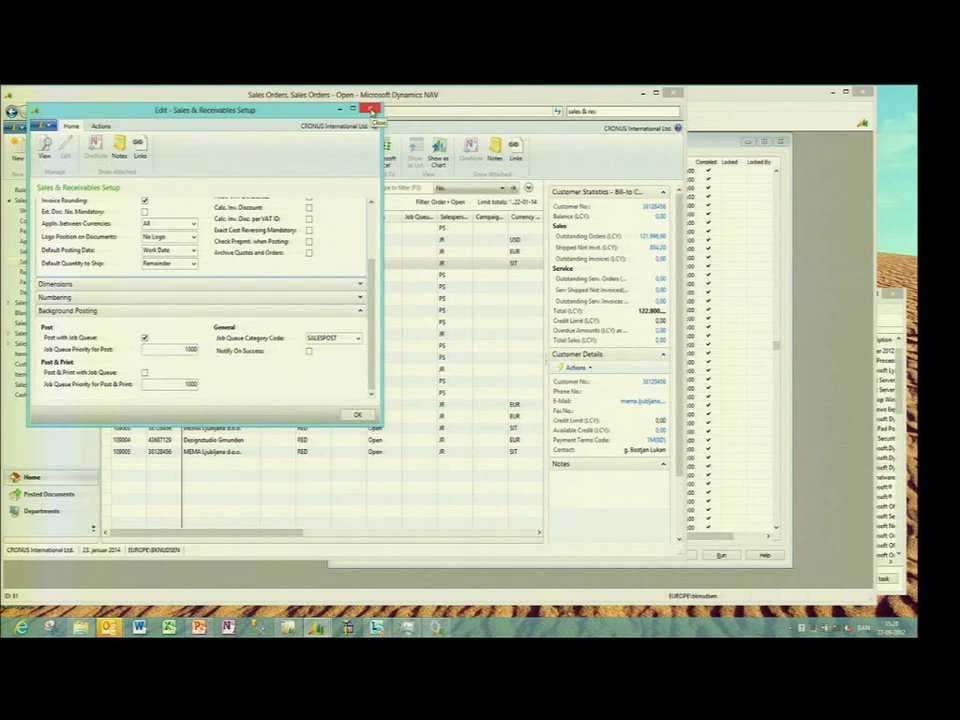
click(371, 110)
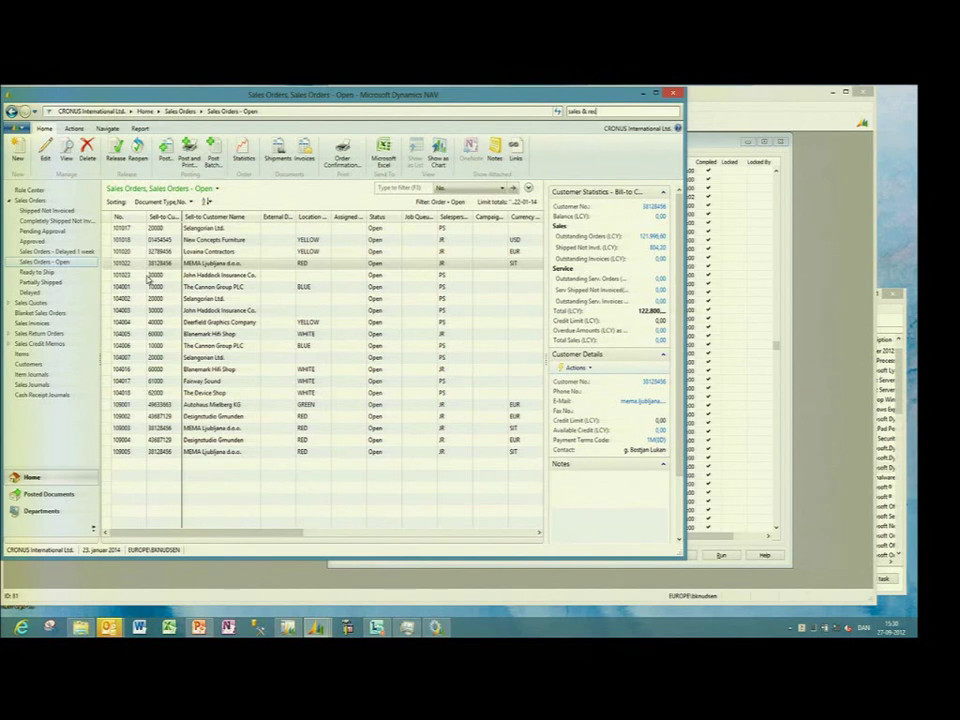
text(e)
text(c)
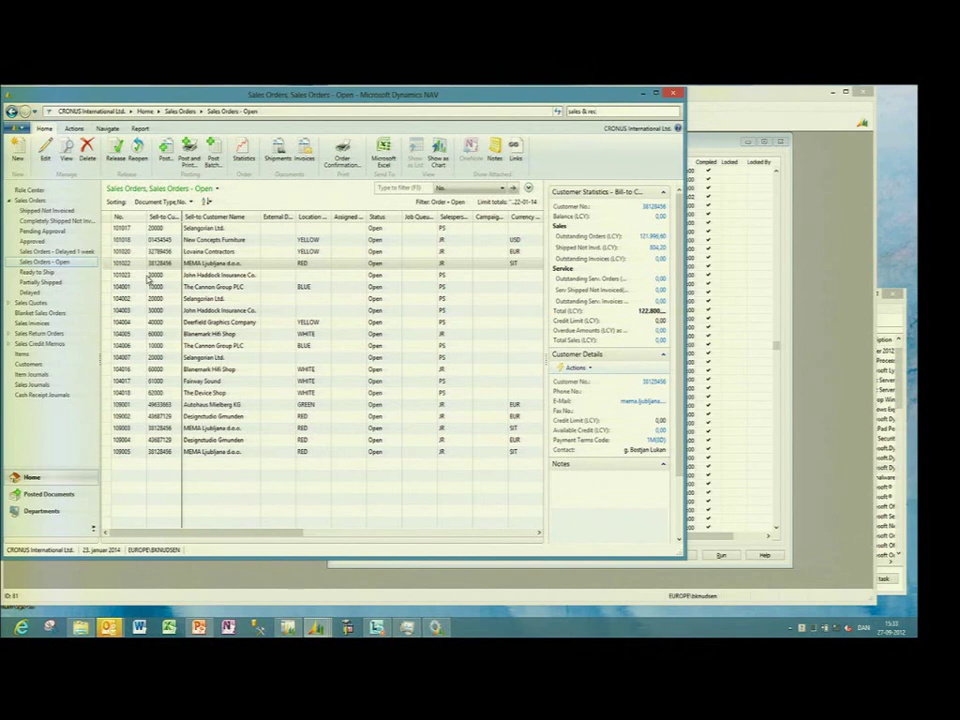